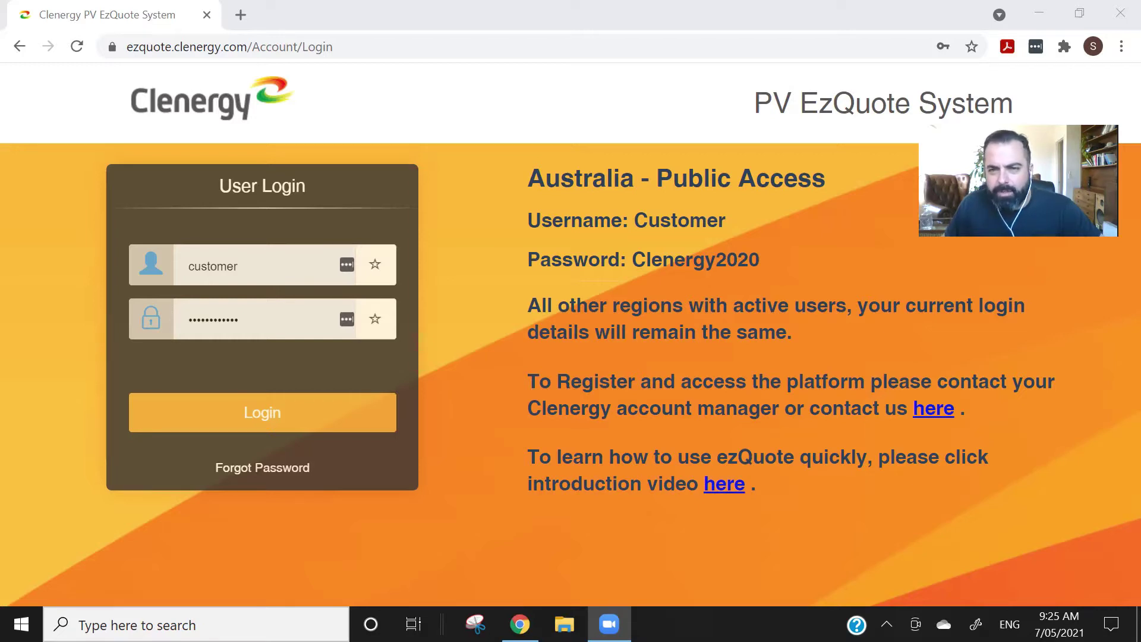
# - Sign in with the public access details and launch the PV Array Row Spacing Calculator from the home grid
pyautogui.click(271, 411)
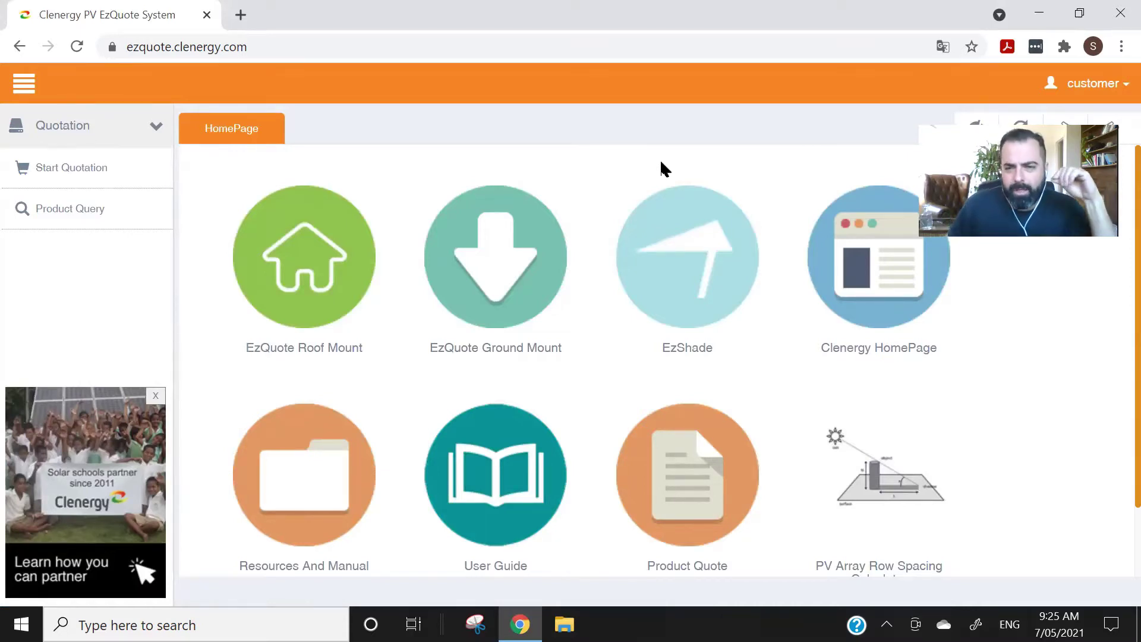
pyautogui.scroll(-1, 916, 447)
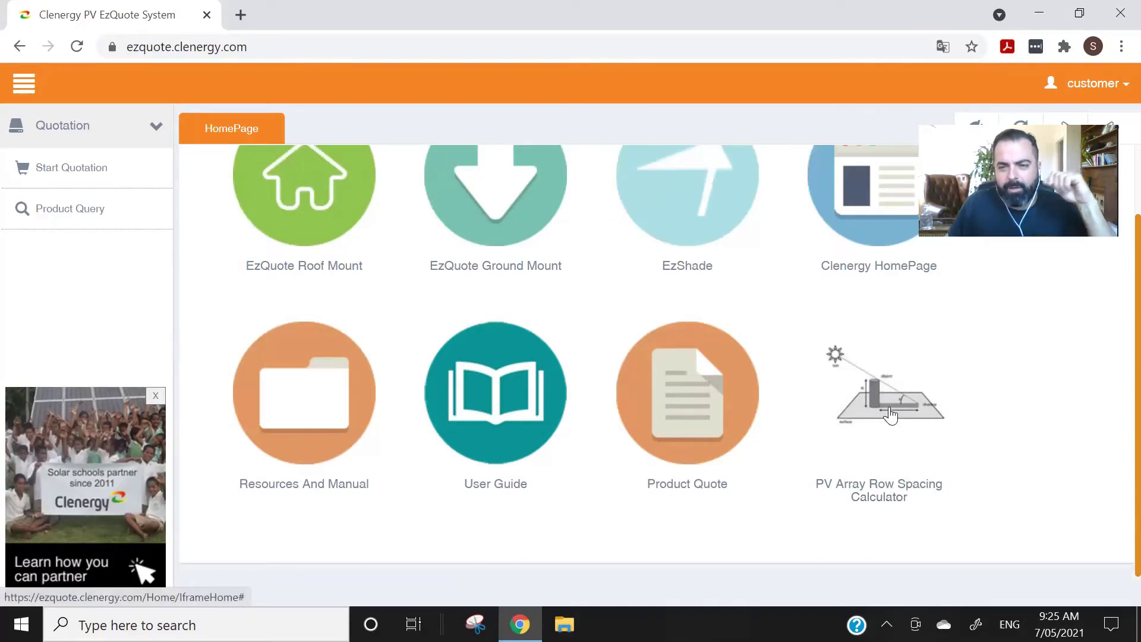
pyautogui.click(889, 406)
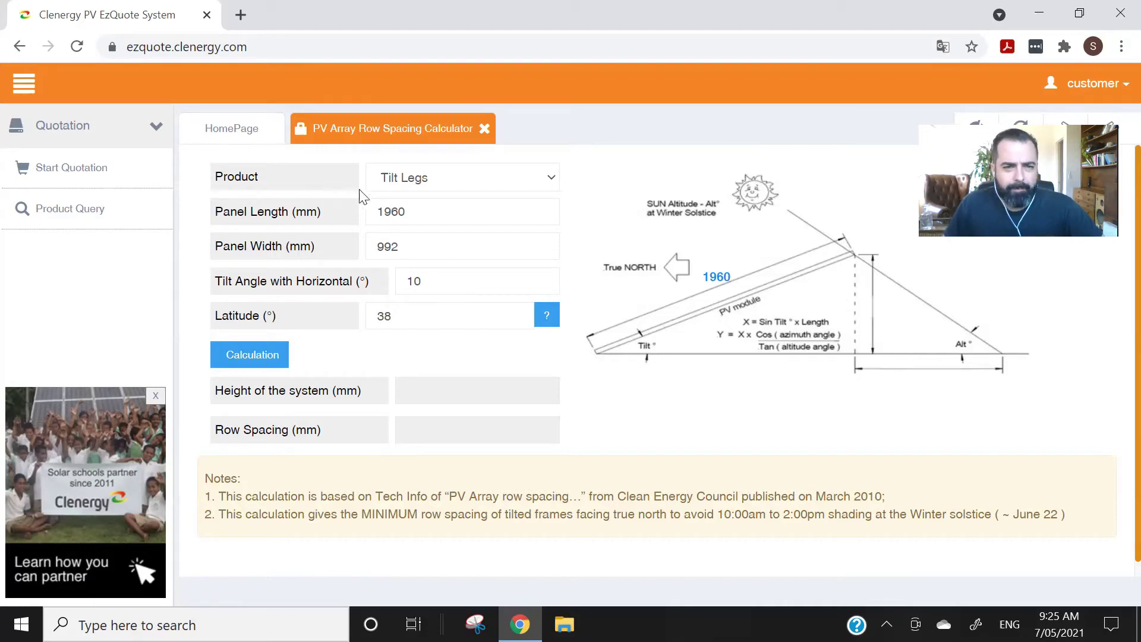
# - Keep Tilt Legs as the product and leave the panel length at 1960 mm
pyautogui.click(451, 178)
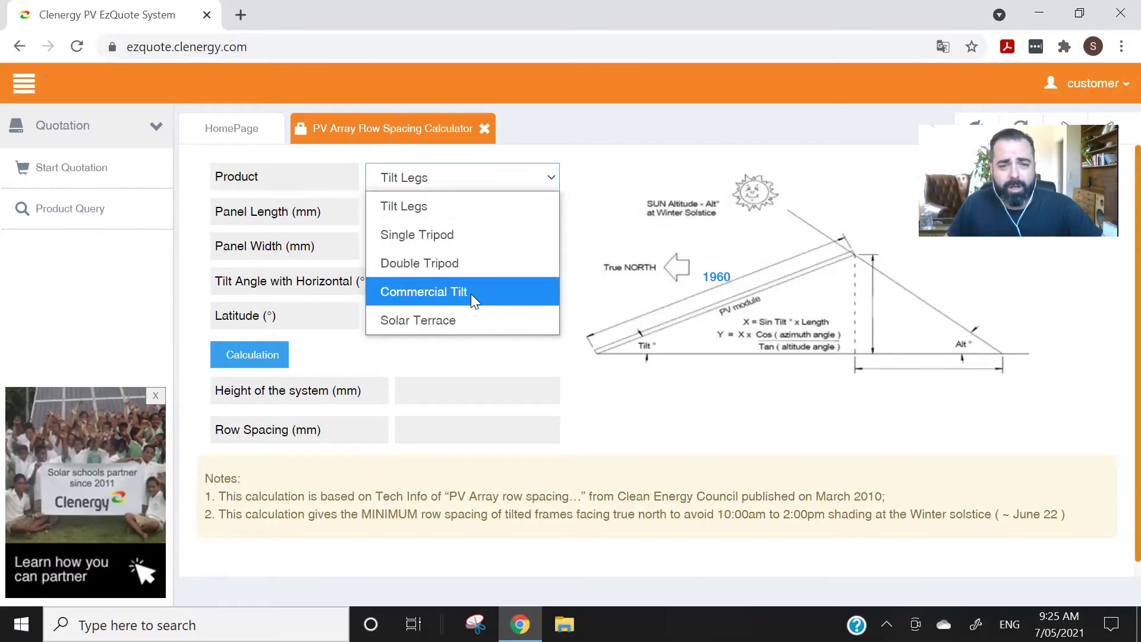
pyautogui.click(433, 206)
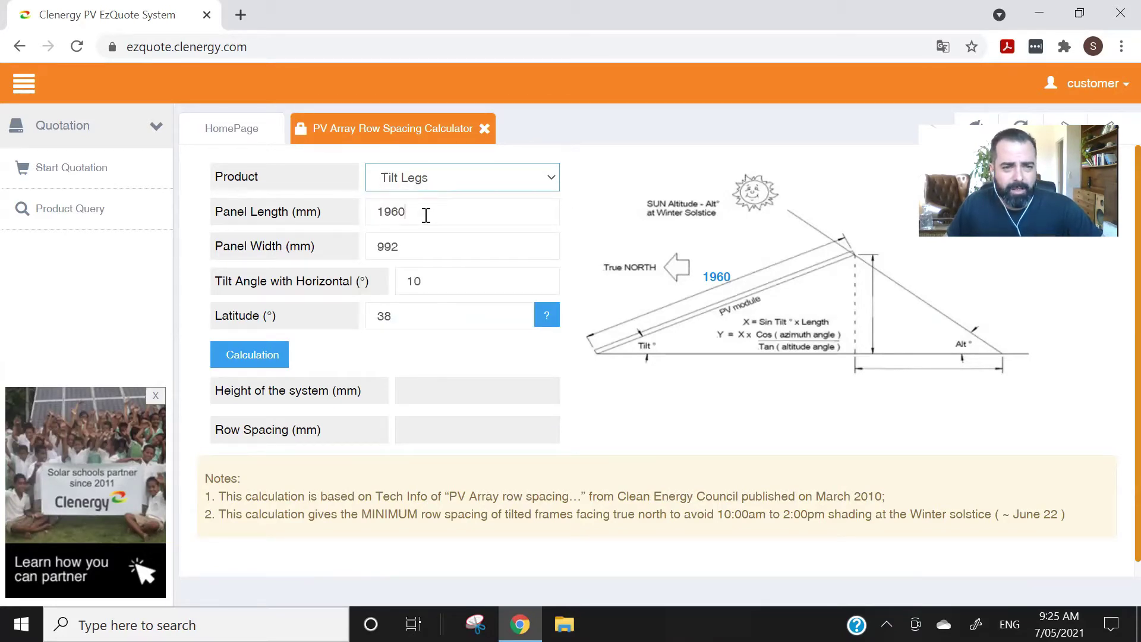
pyautogui.click(427, 215)
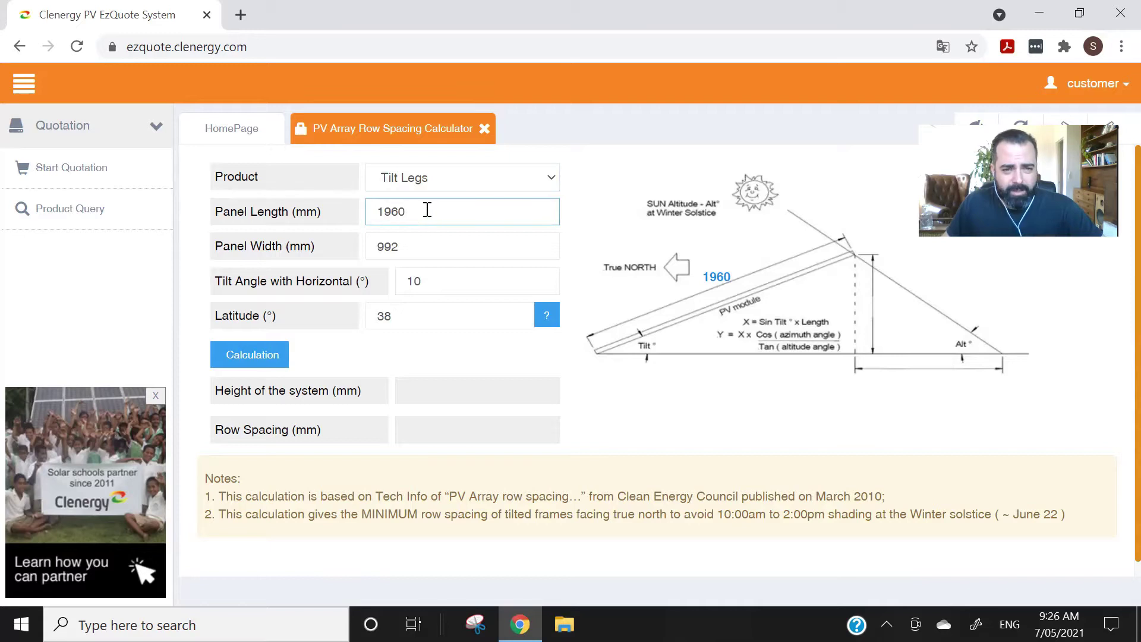
pyautogui.doubleClick(423, 213)
pyautogui.click(421, 211)
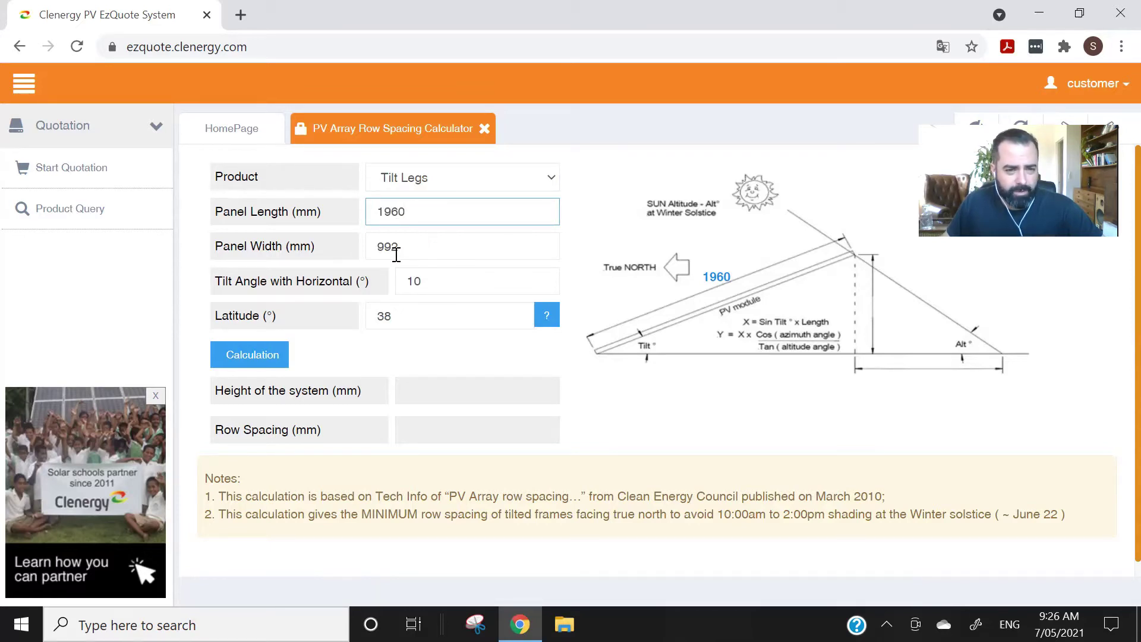
# - Change the tilt angle from 10 to 15 degrees
pyautogui.click(456, 283)
pyautogui.doubleClick(455, 283)
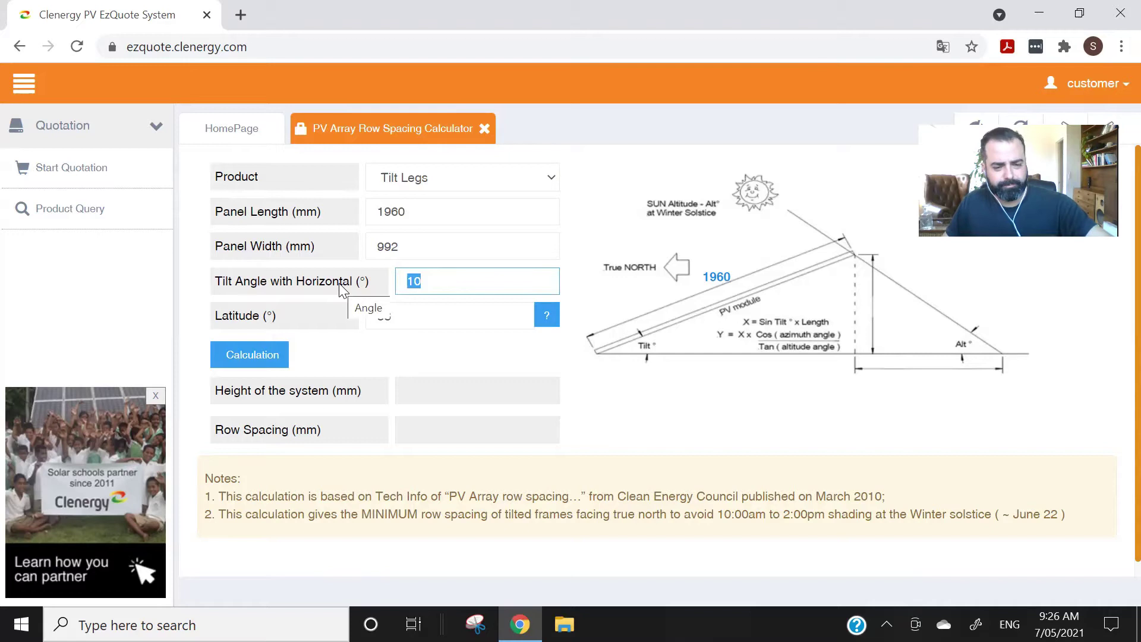
pyautogui.write('150')
pyautogui.press('BackSpace')
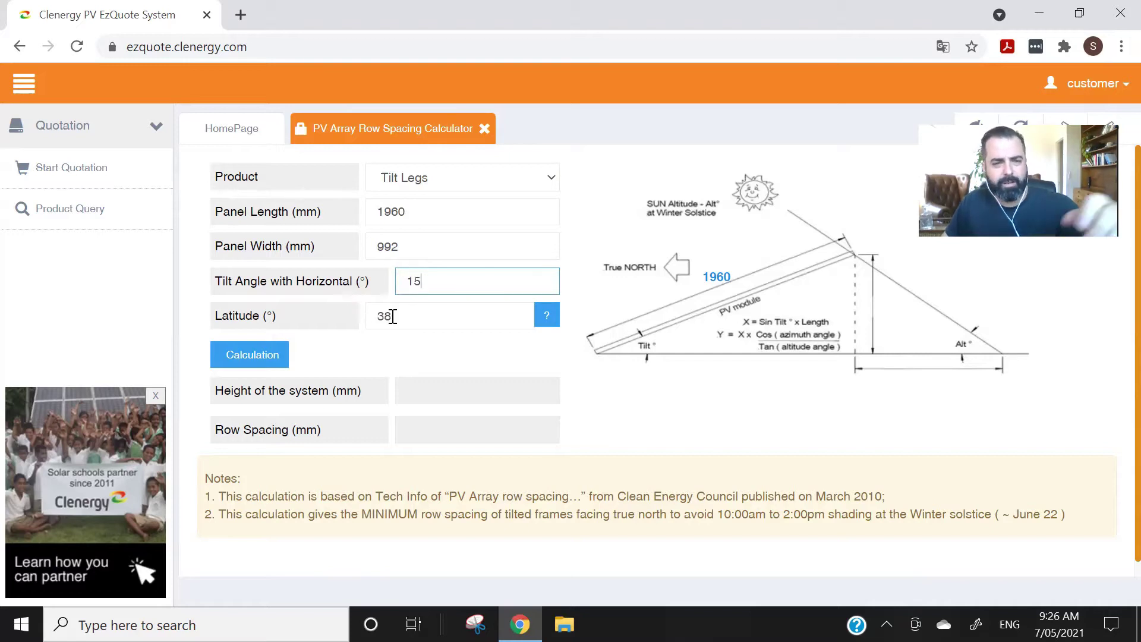
pyautogui.click(560, 348)
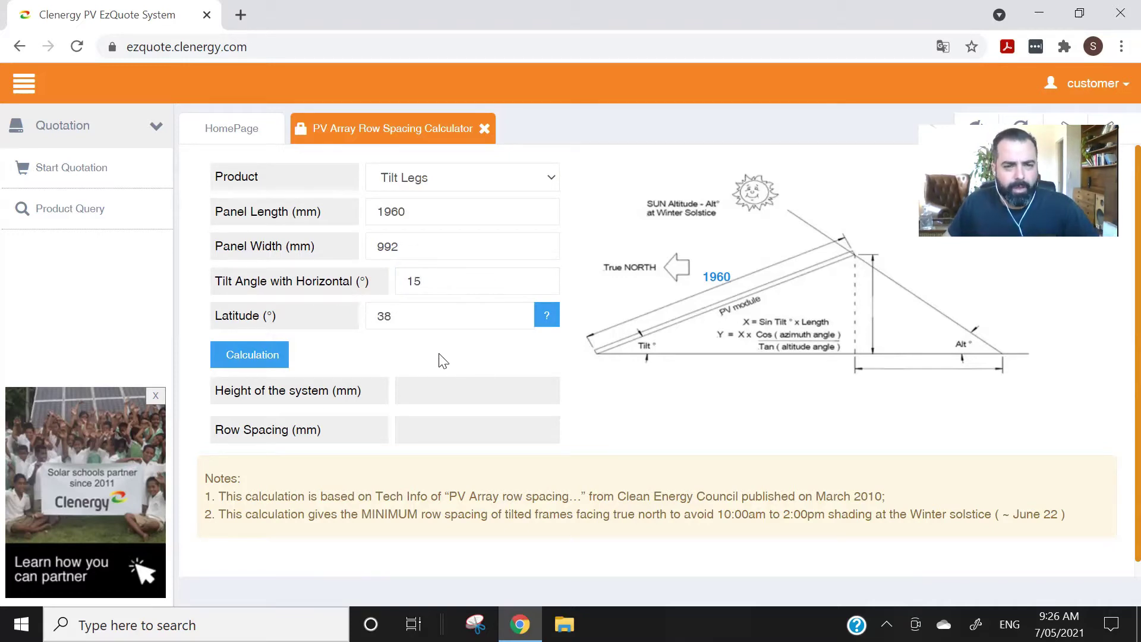
# - Check the Australian latitude chart (Latitude.jpg) in another tab, then return to the calculator's latitude field
pyautogui.click(547, 318)
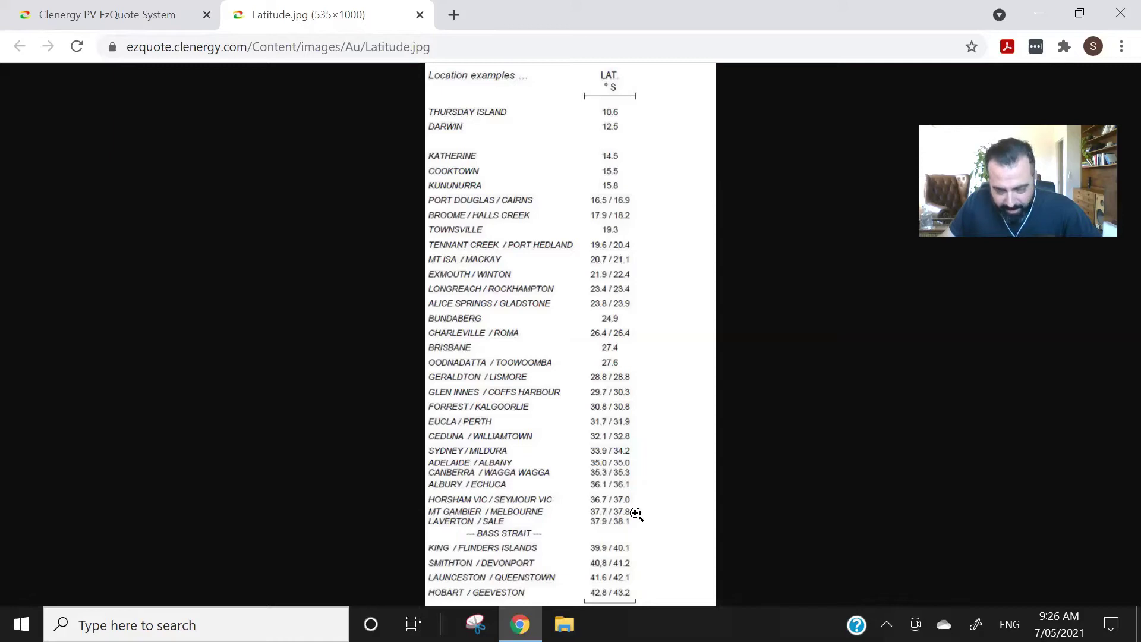
pyautogui.click(157, 15)
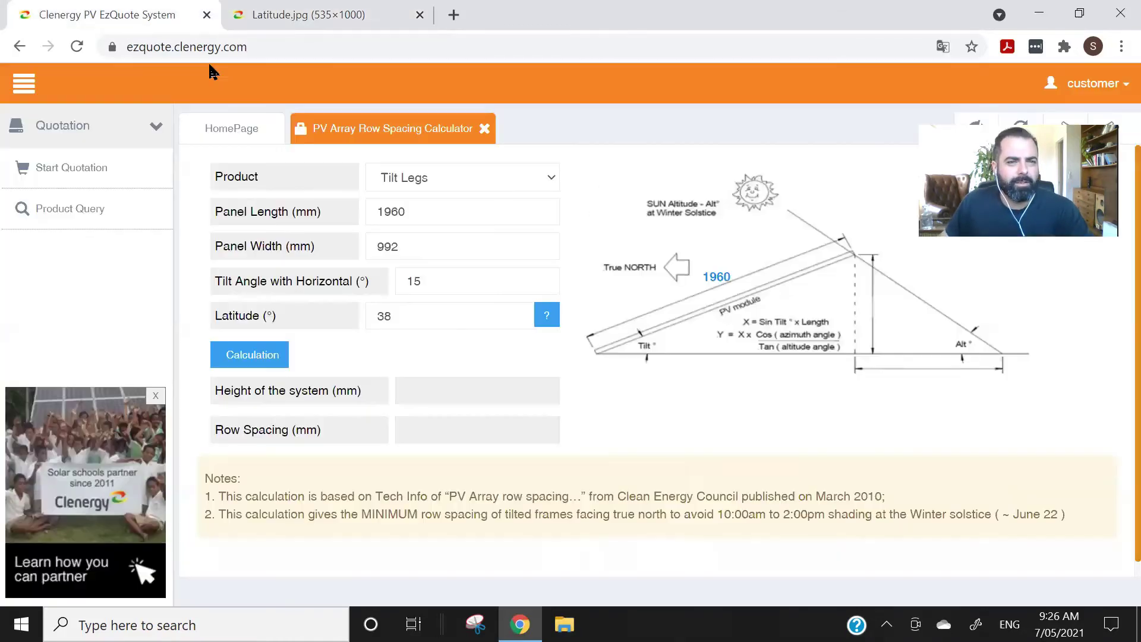
pyautogui.click(389, 315)
# - Enter latitude 37.8 and calculate, getting 507 mm system height and 1061 mm row spacing
pyautogui.doubleClick(389, 314)
pyautogui.write('3')
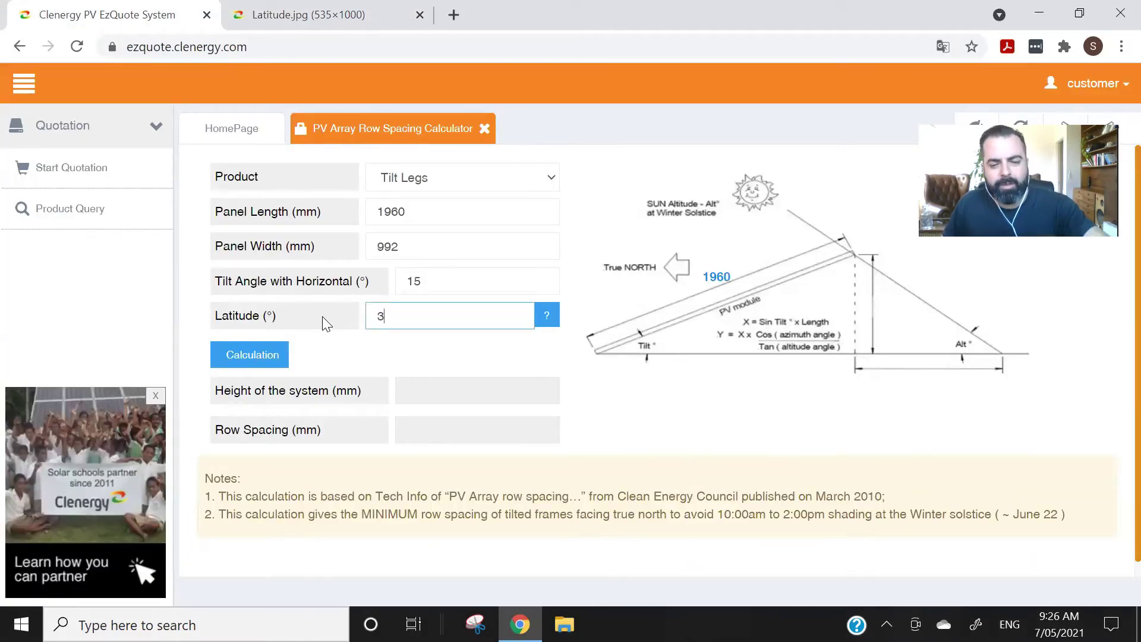
pyautogui.write('7.8')
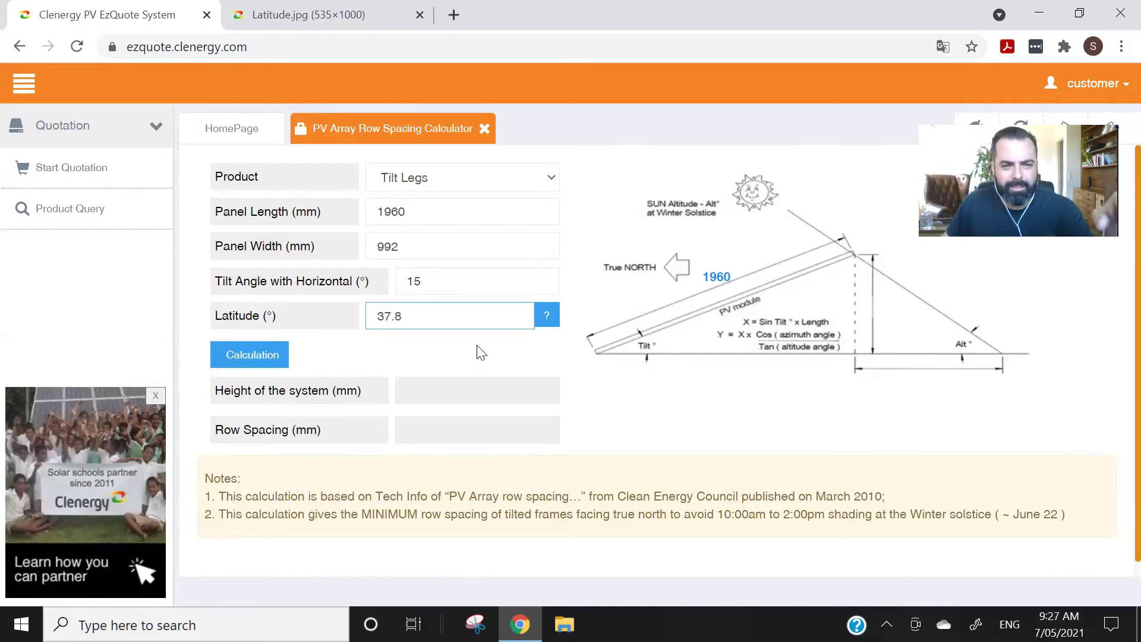
pyautogui.click(482, 354)
pyautogui.click(251, 359)
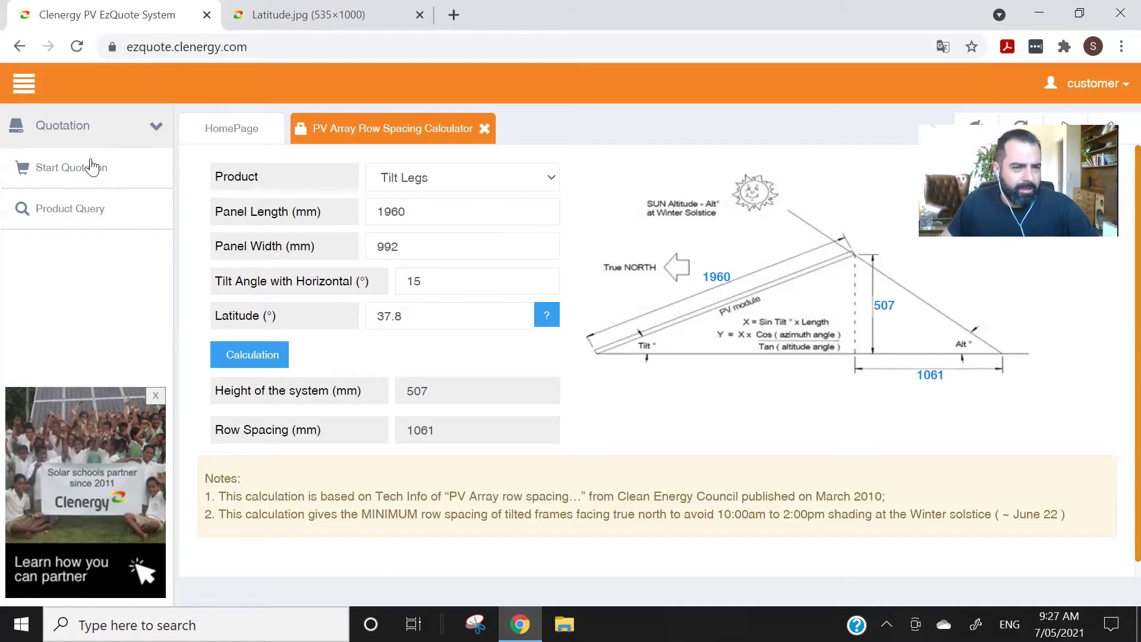
# - Close the calculator, start a Ground Mount quotation, and enter 'test' as project and customer name
pyautogui.click(485, 129)
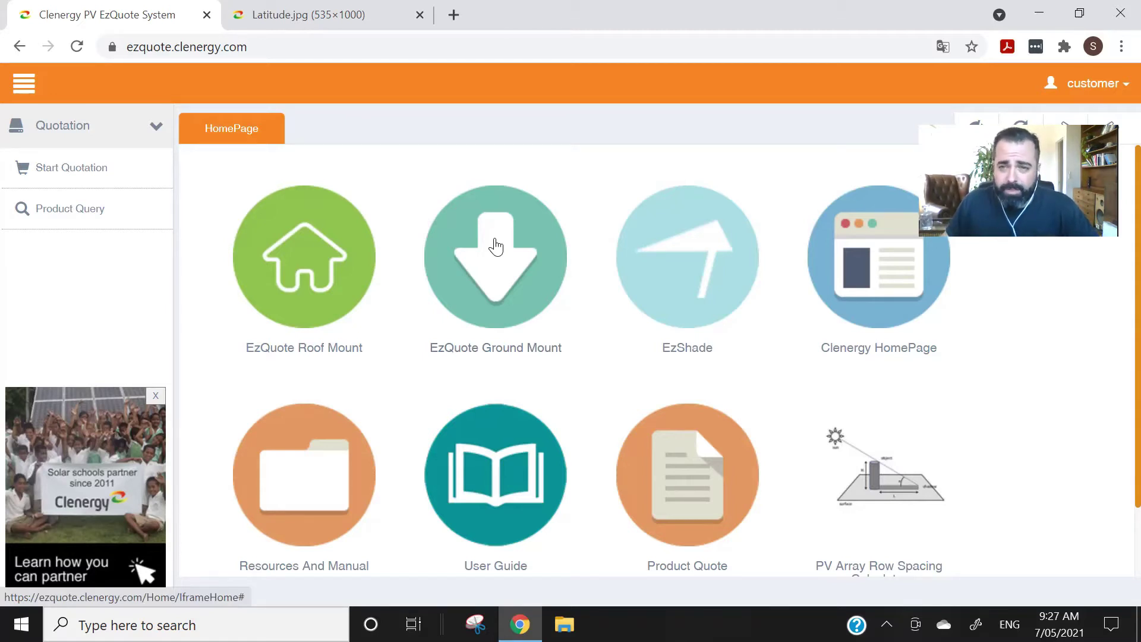
pyautogui.click(496, 250)
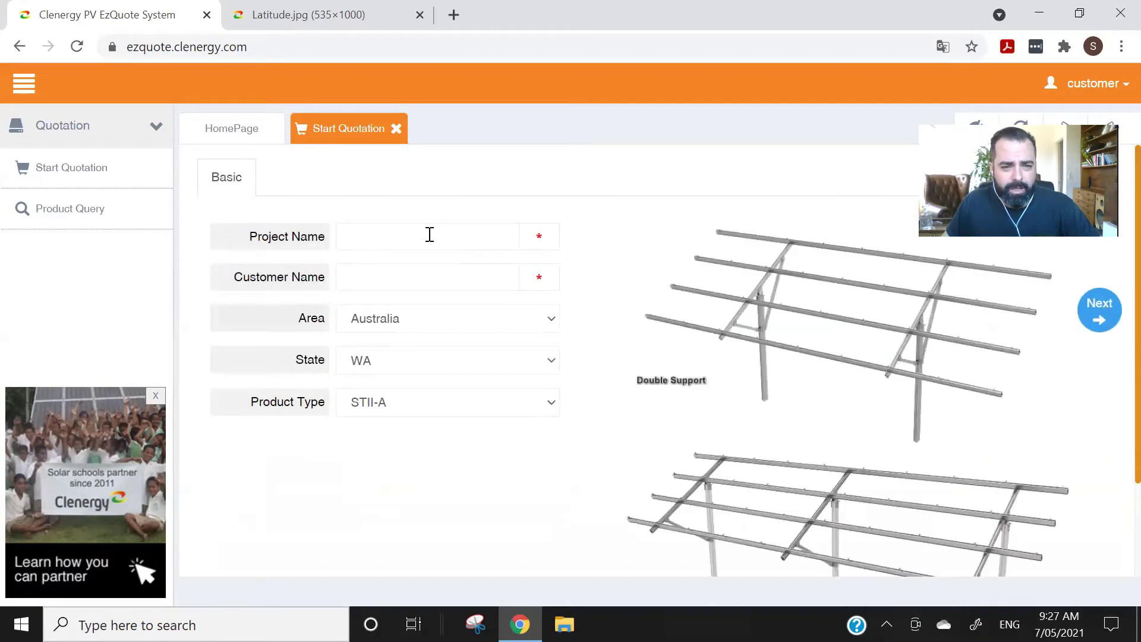
pyautogui.click(430, 235)
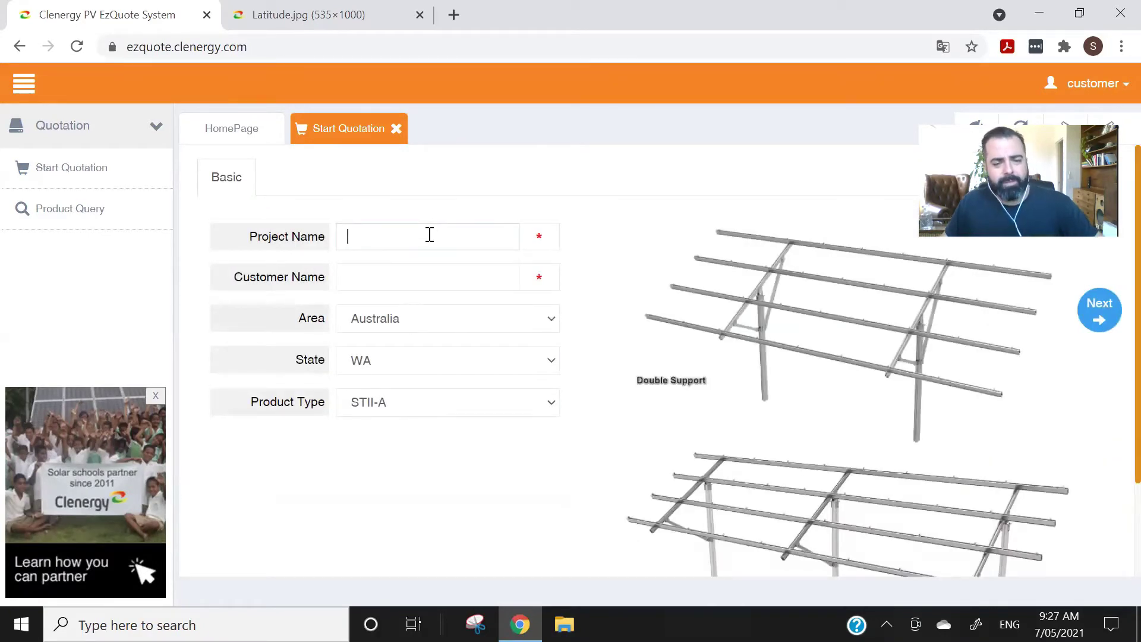
pyautogui.write('test')
pyautogui.click(421, 265)
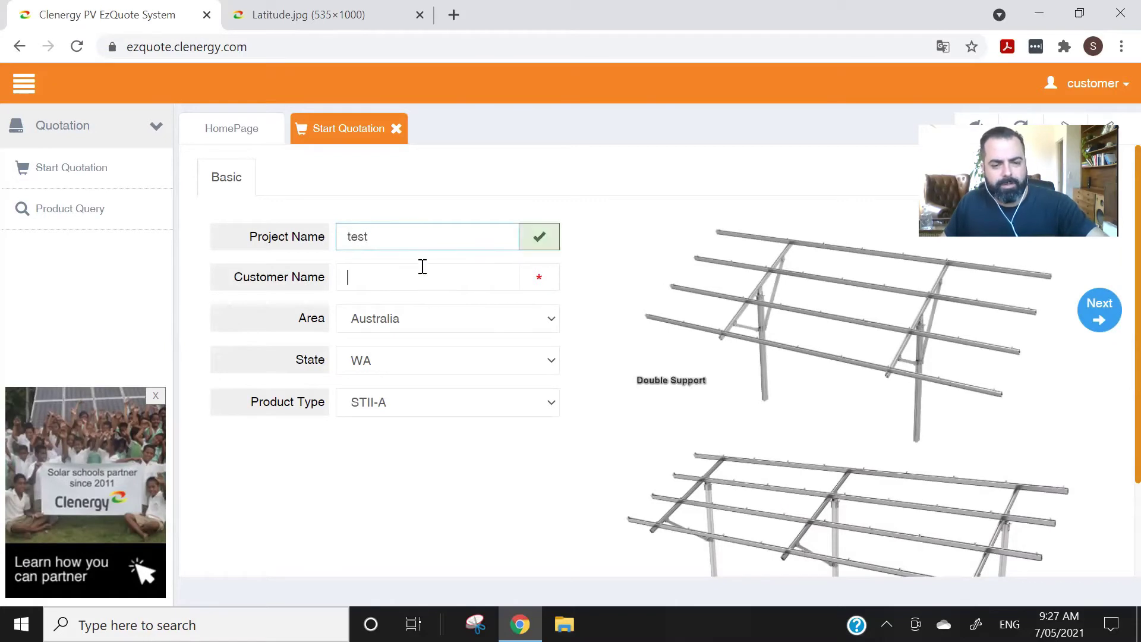
pyautogui.write('test')
# - Keep Australia as the area, and choose state VIC and product type STIII-A
pyautogui.click(450, 324)
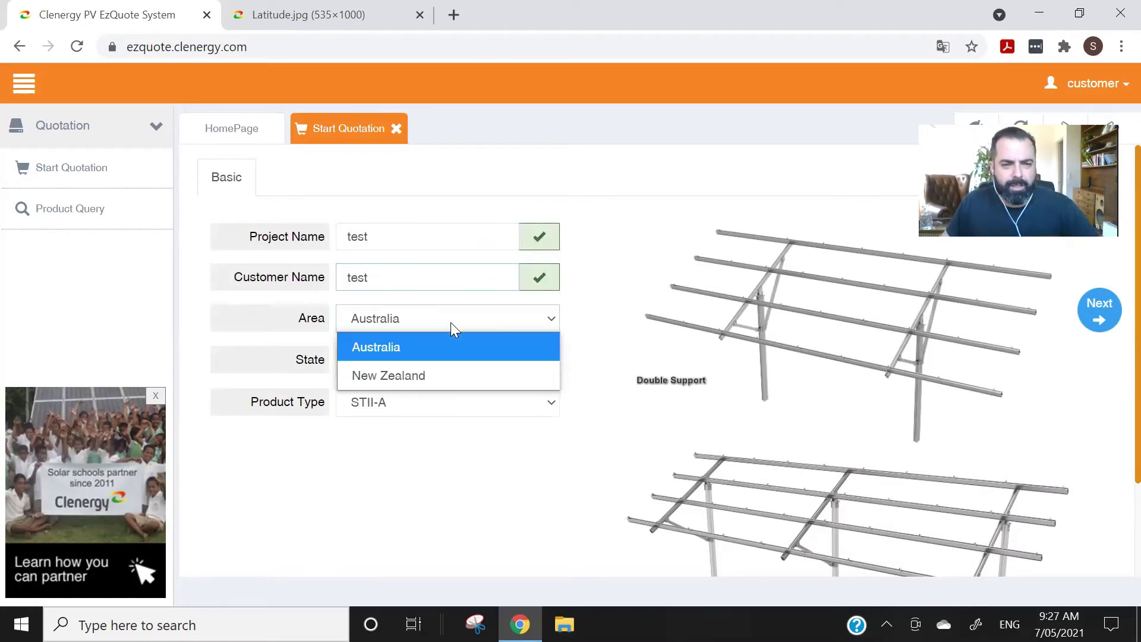
pyautogui.click(451, 324)
pyautogui.click(408, 359)
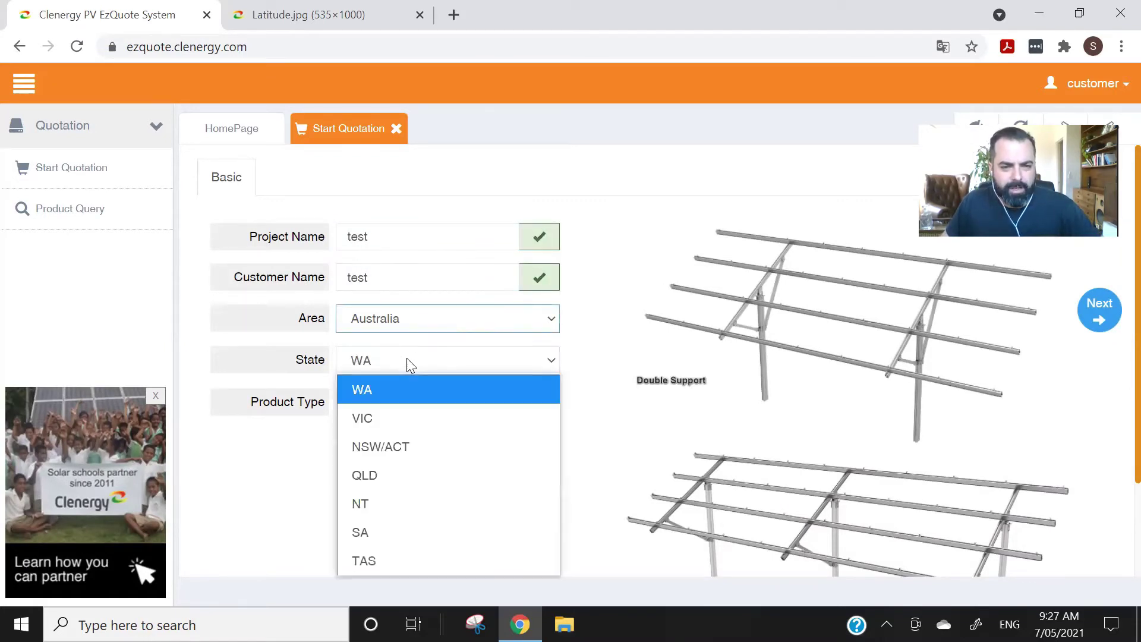
pyautogui.click(408, 419)
pyautogui.click(443, 406)
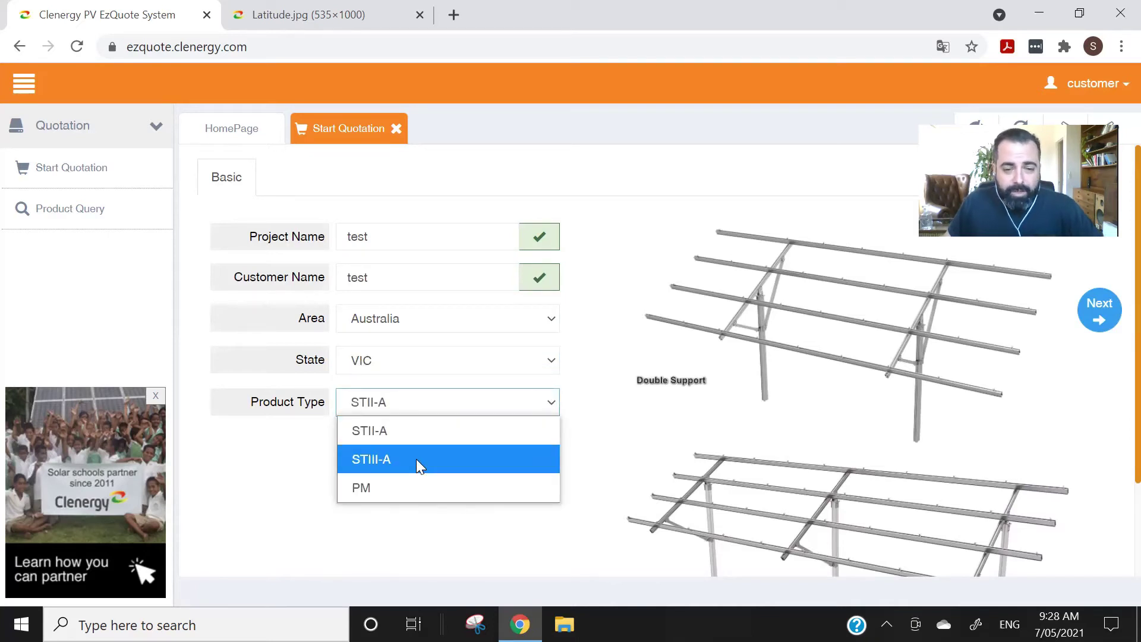
pyautogui.click(416, 458)
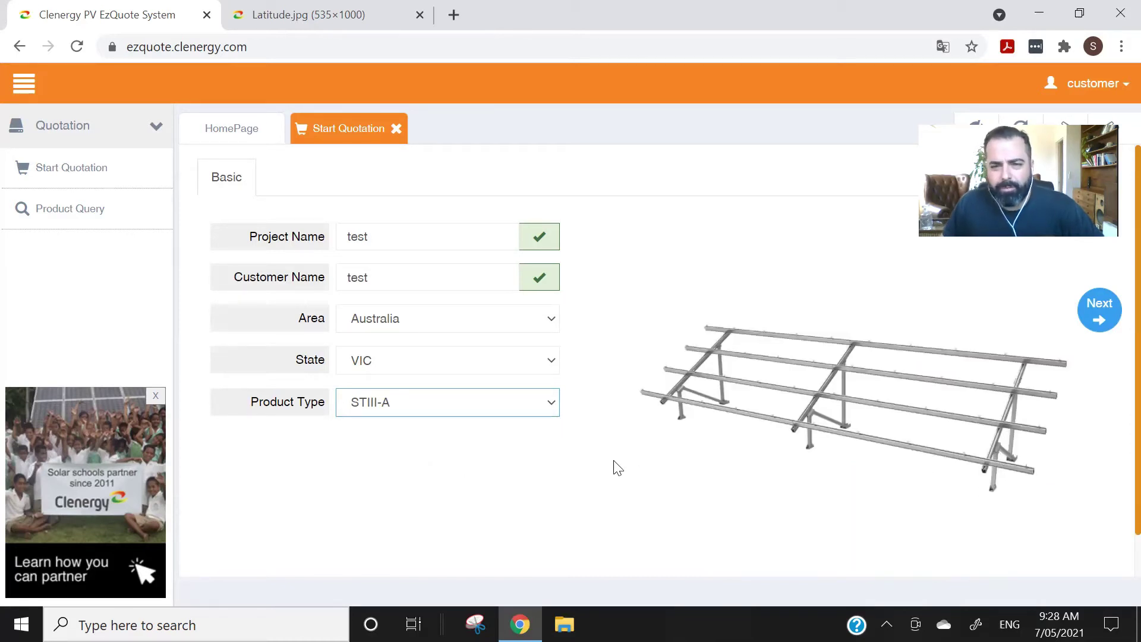
# - Advance through Module details, keeping panel height 35, and System Parameters to Certified Spacing
pyautogui.click(1100, 322)
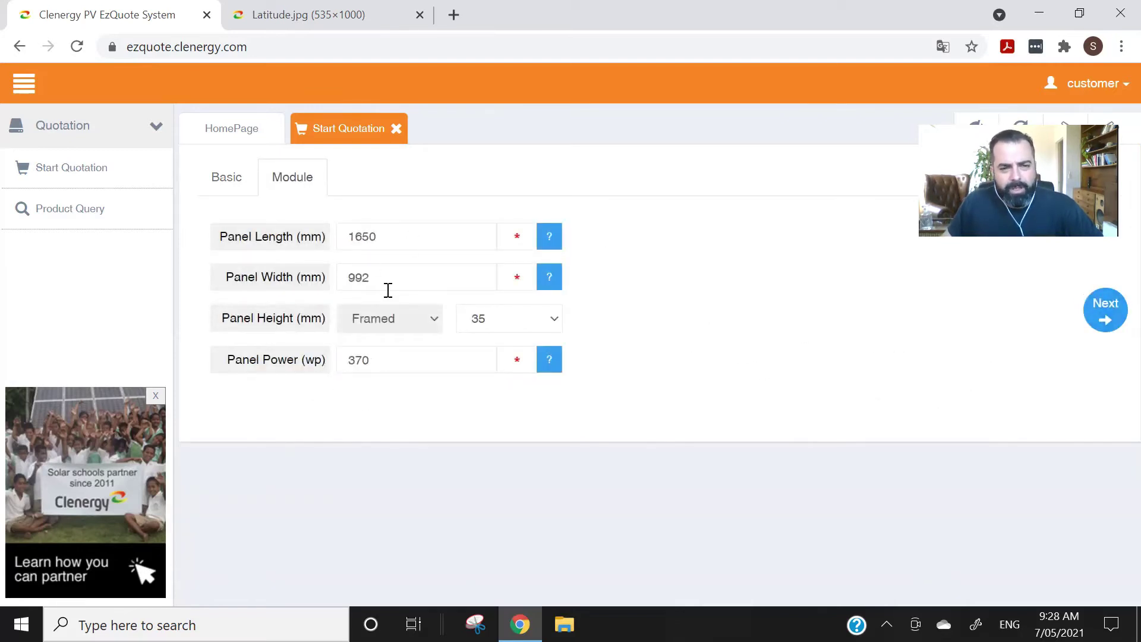
pyautogui.click(503, 321)
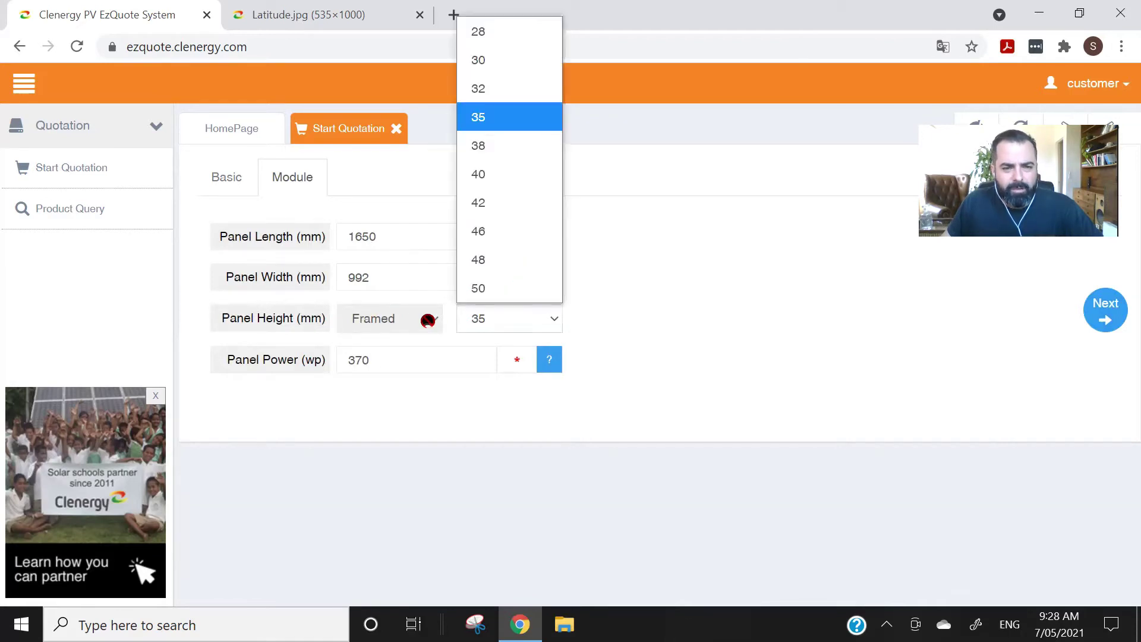
pyautogui.click(410, 363)
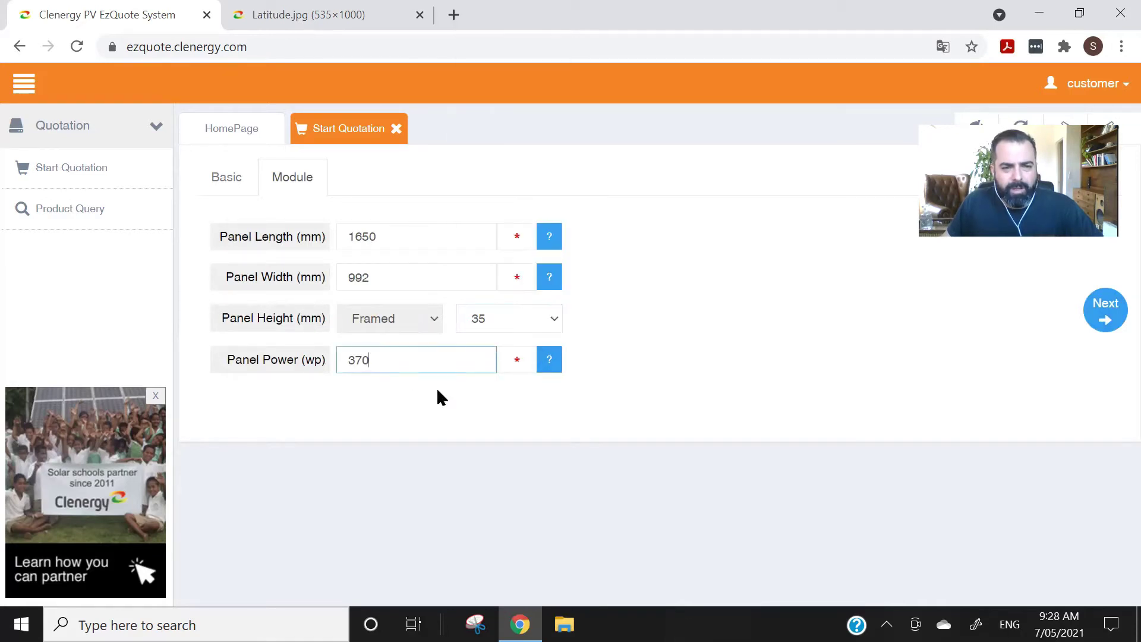
pyautogui.click(1105, 322)
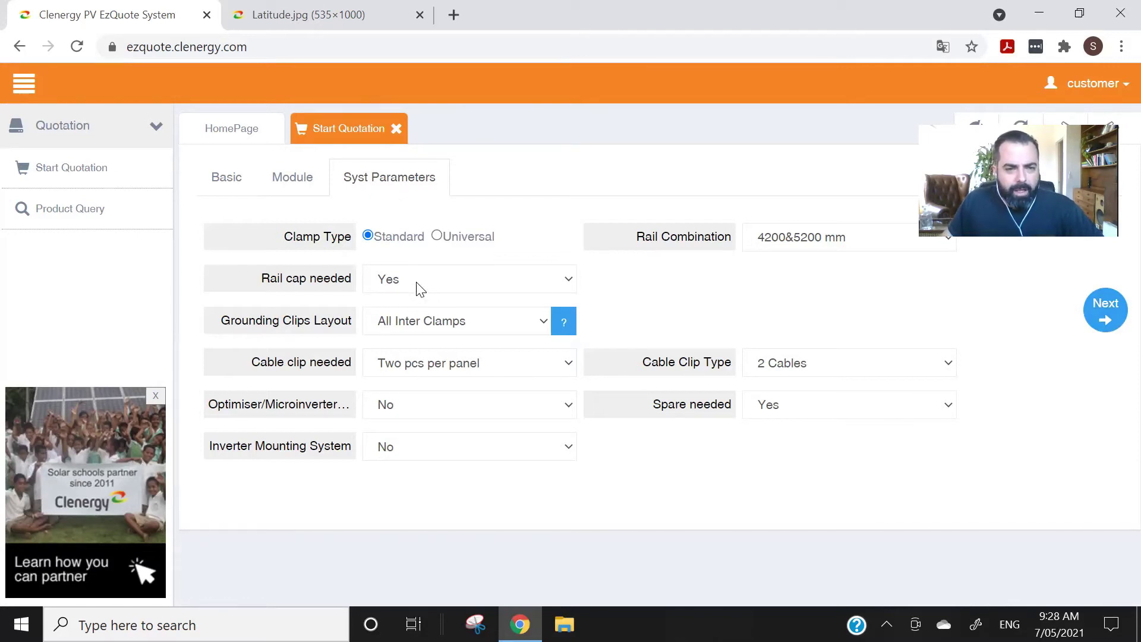
pyautogui.click(1106, 315)
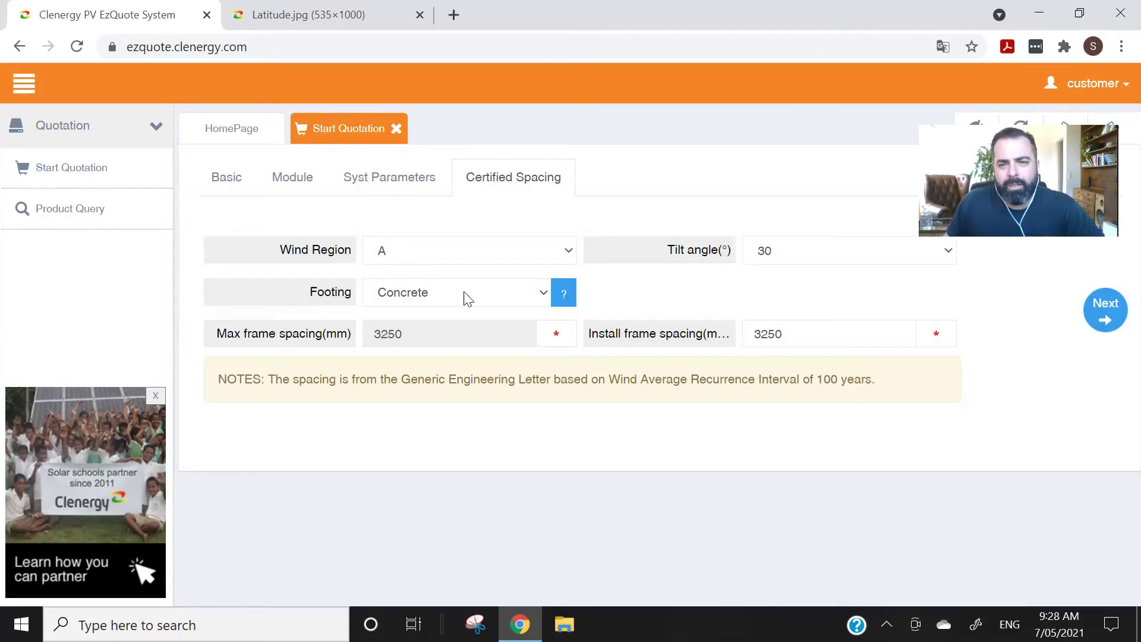
# - Keep wind region A and switch footing to Ground Screws with Firm soil, giving 1105 mm frame spacing
pyautogui.click(438, 255)
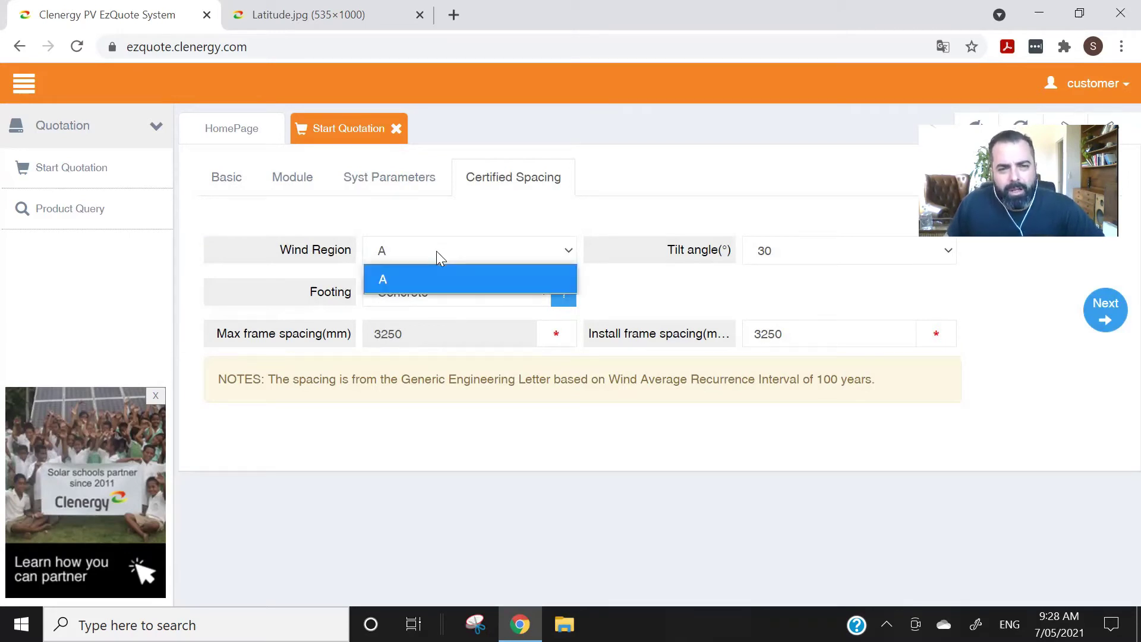
pyautogui.click(437, 254)
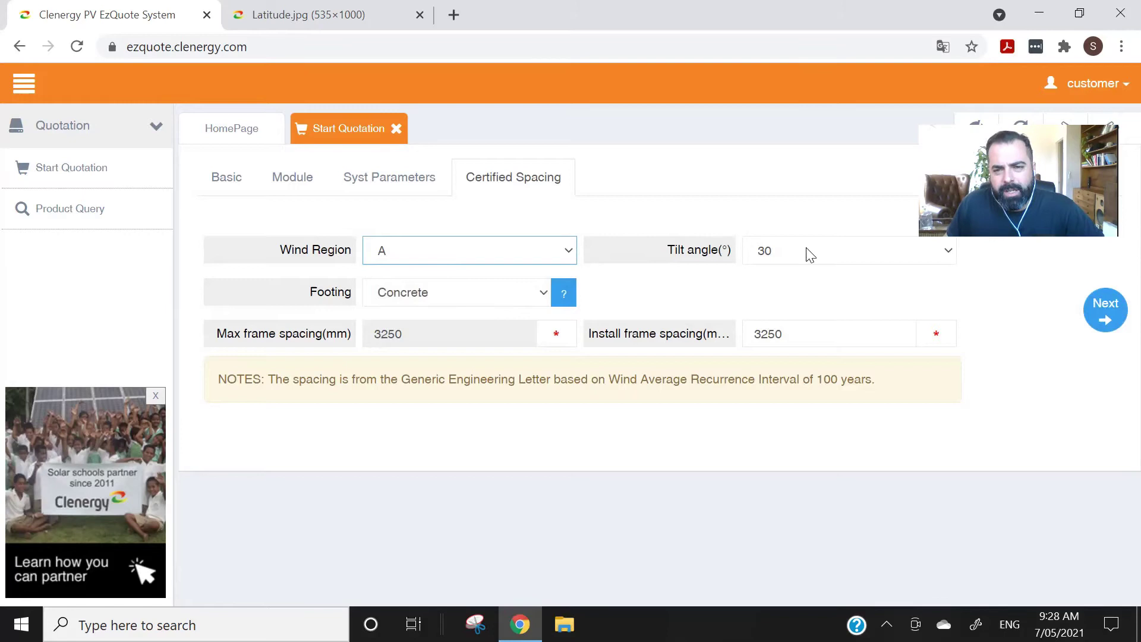
pyautogui.click(472, 294)
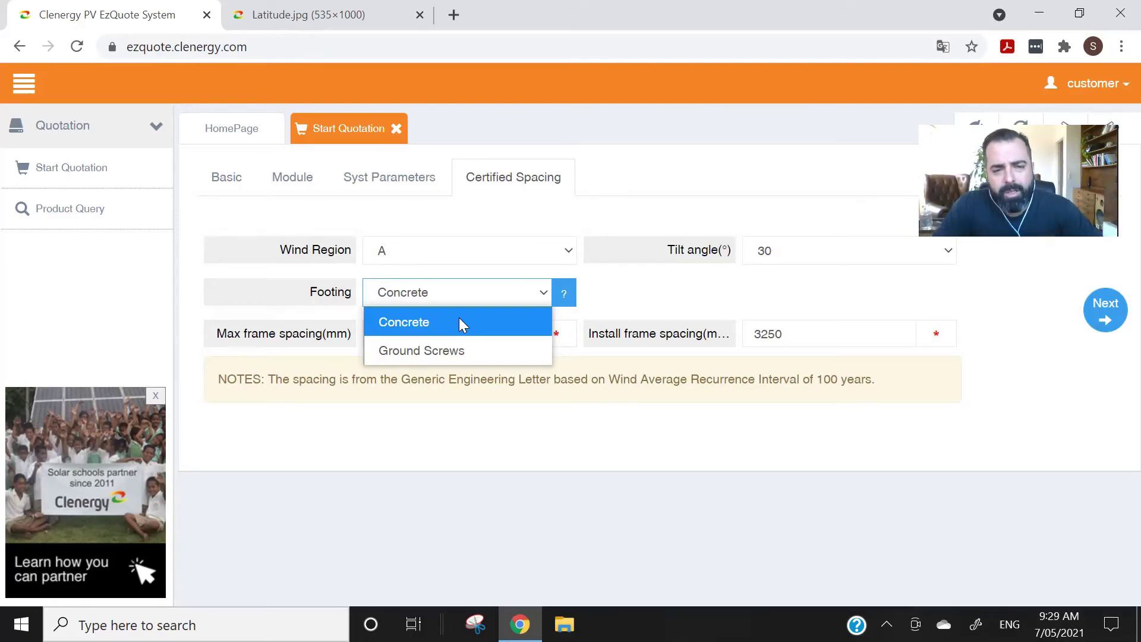
pyautogui.click(448, 354)
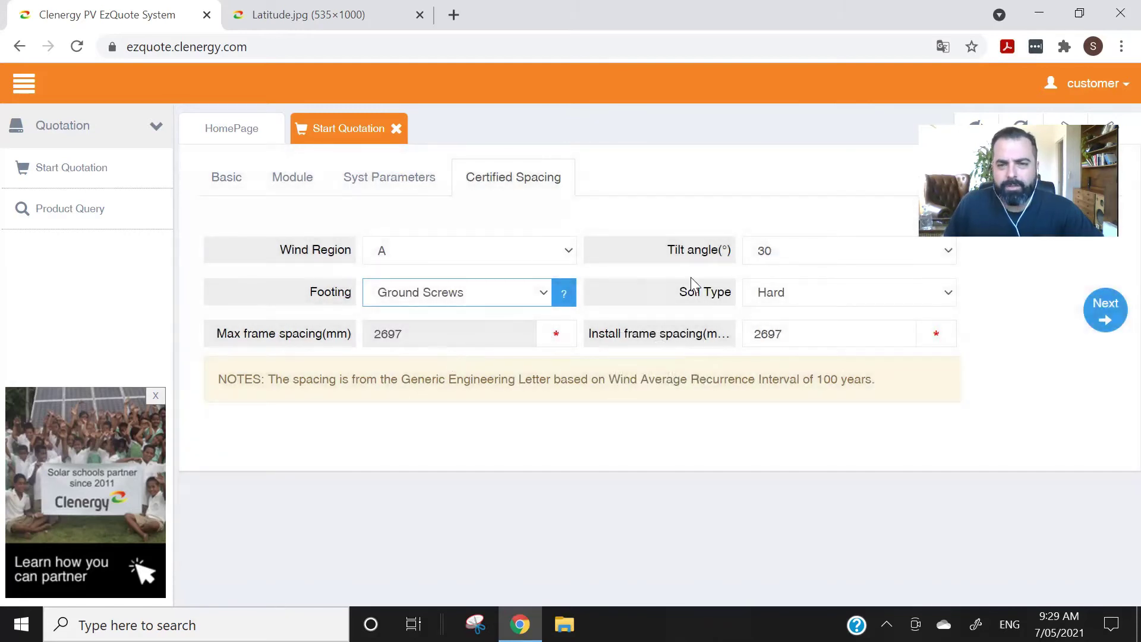
pyautogui.click(873, 295)
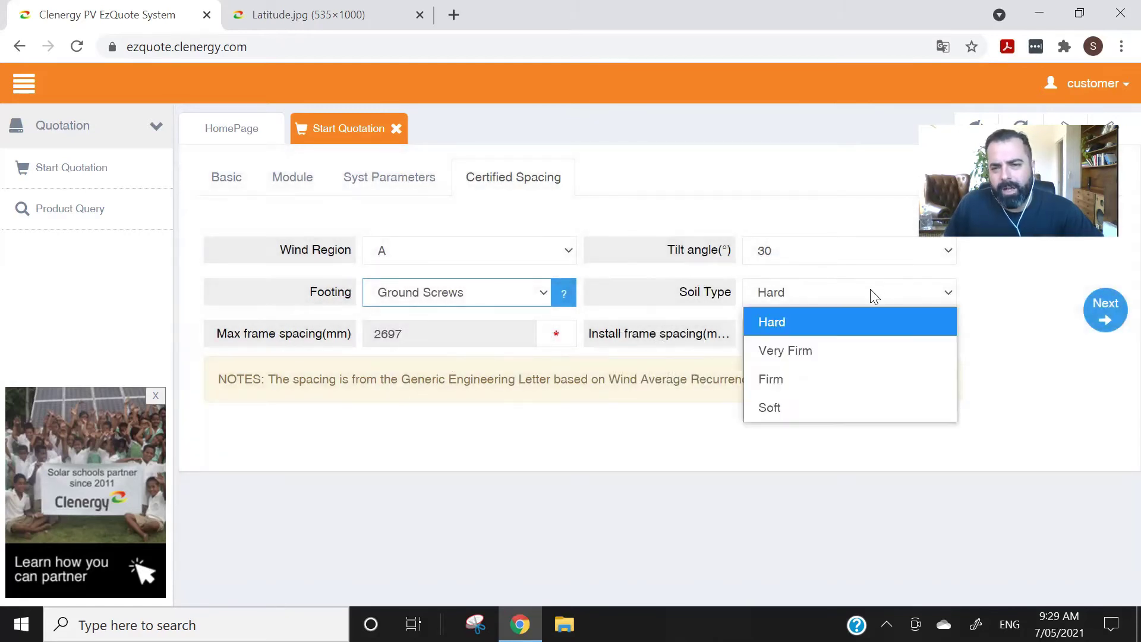
pyautogui.click(817, 380)
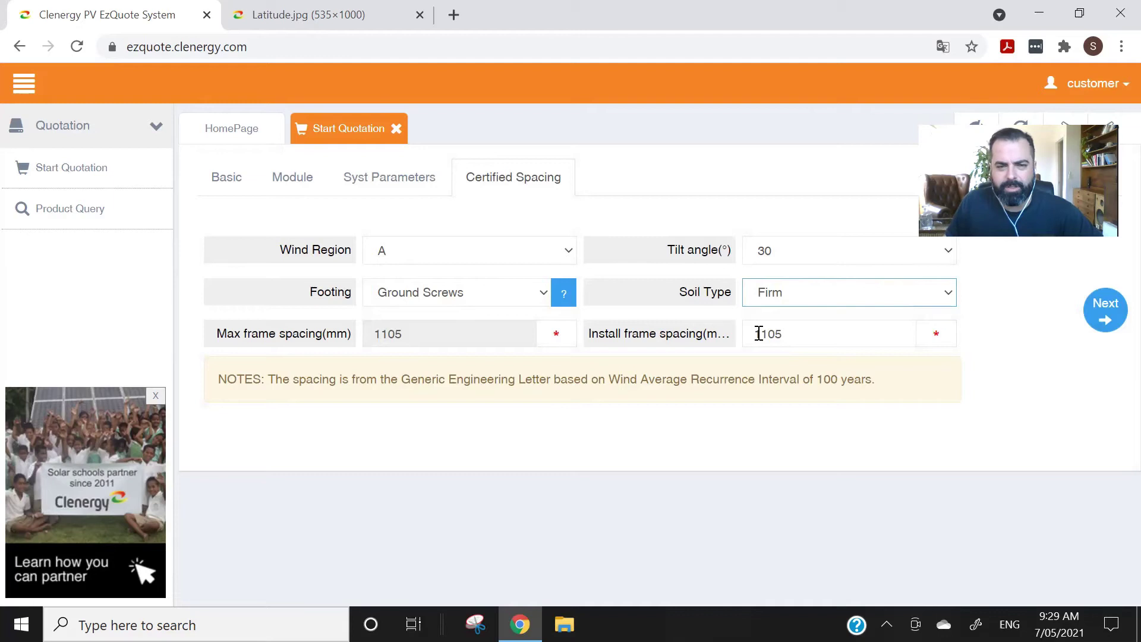
# - On Arrangement, set 10 panels per row for 20 panels totalling 7.4 kW
pyautogui.click(1107, 310)
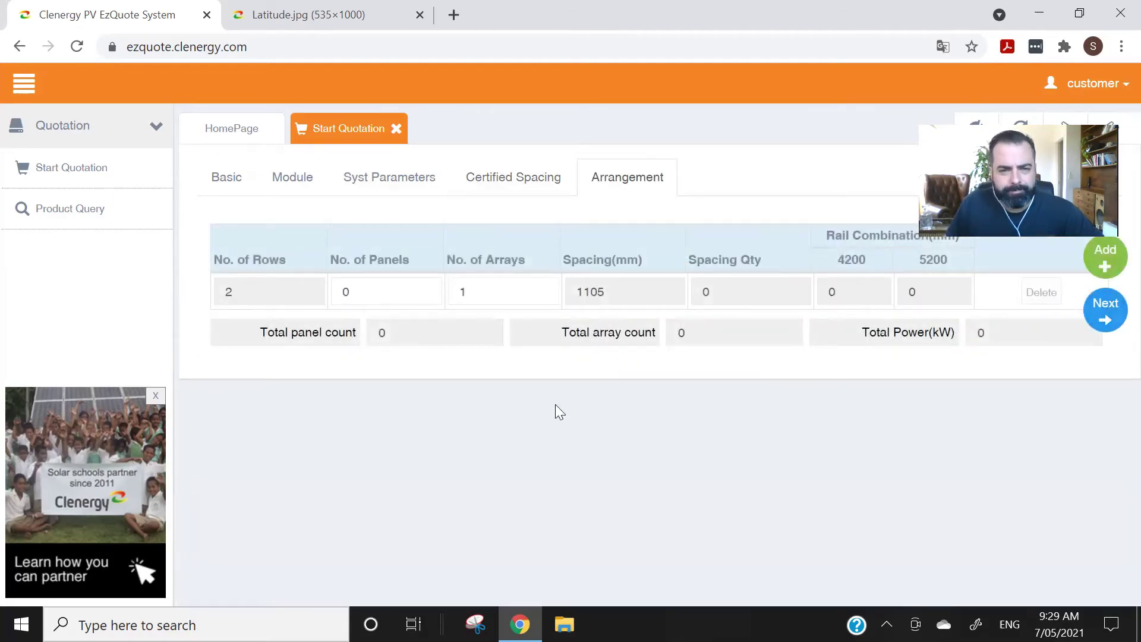
pyautogui.click(382, 289)
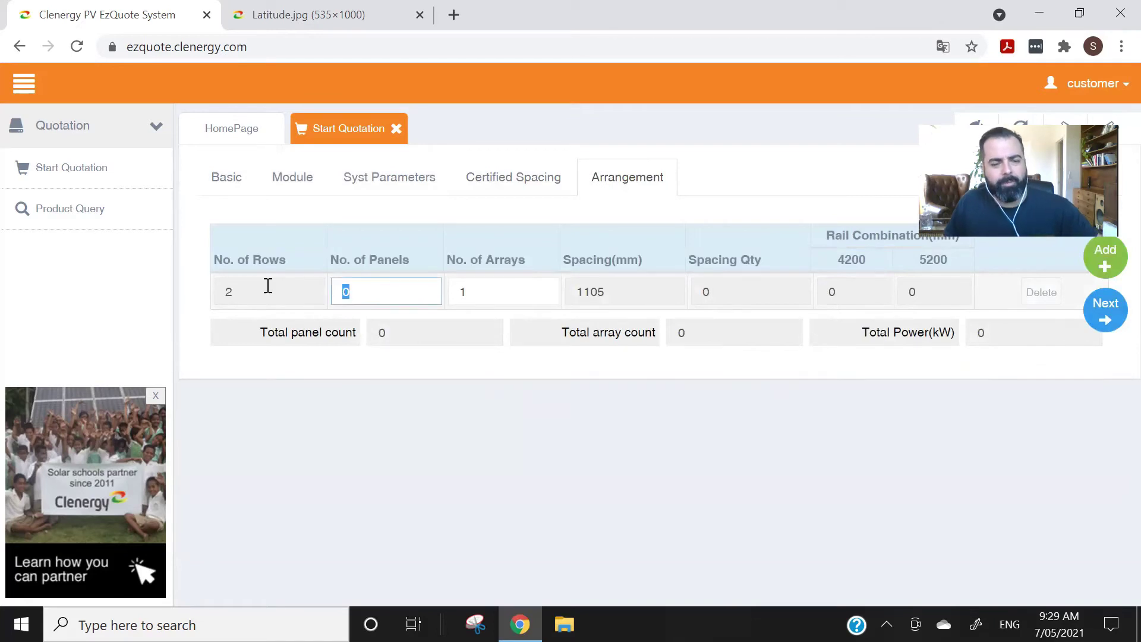
pyautogui.write('10')
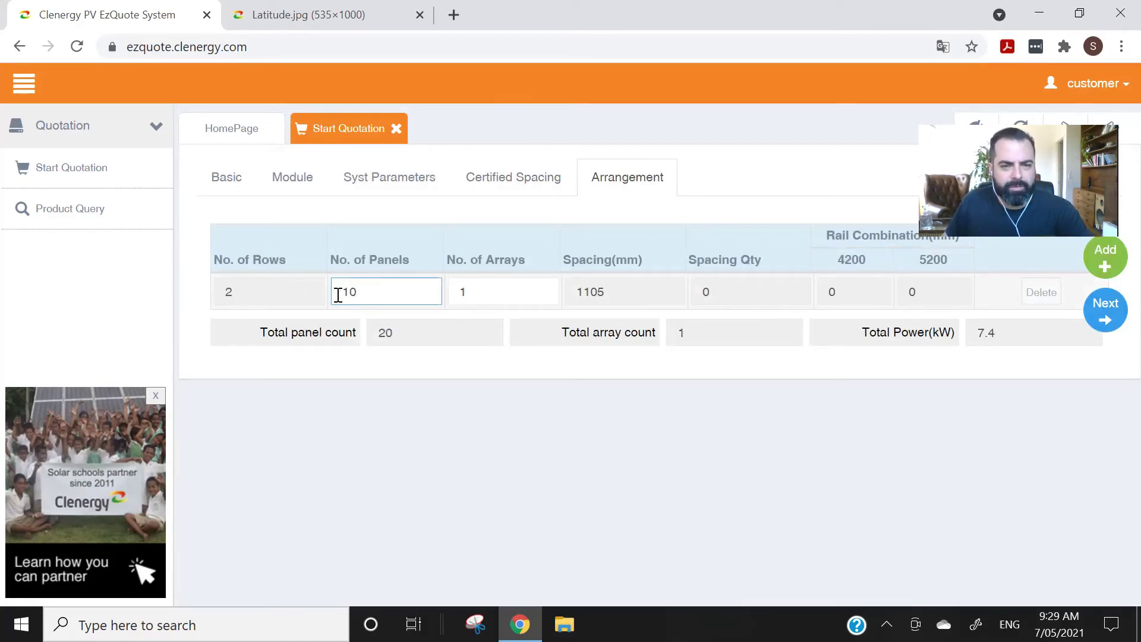
# - Commit the panel count and generate the bill of materials output
pyautogui.click(504, 299)
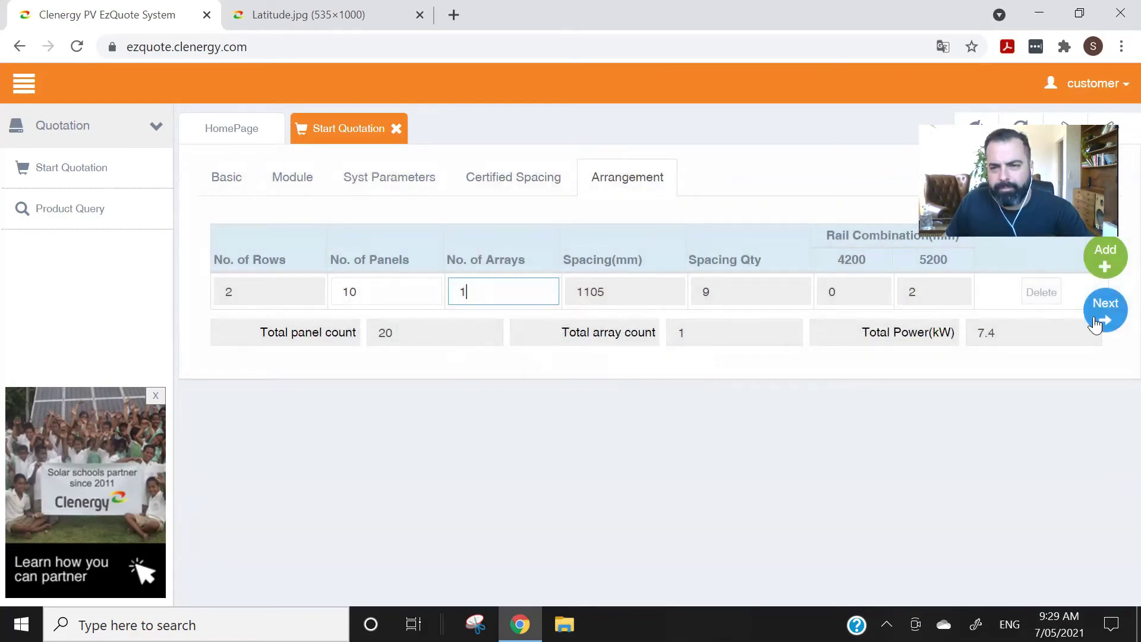
pyautogui.click(1105, 309)
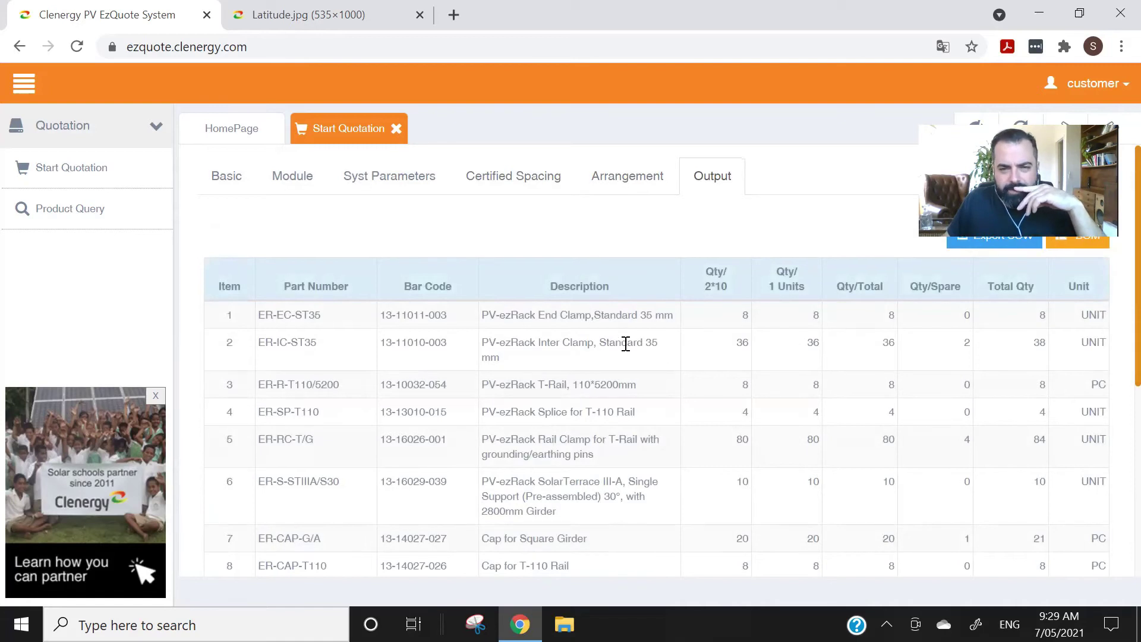
pyautogui.scroll(-5, 625, 343)
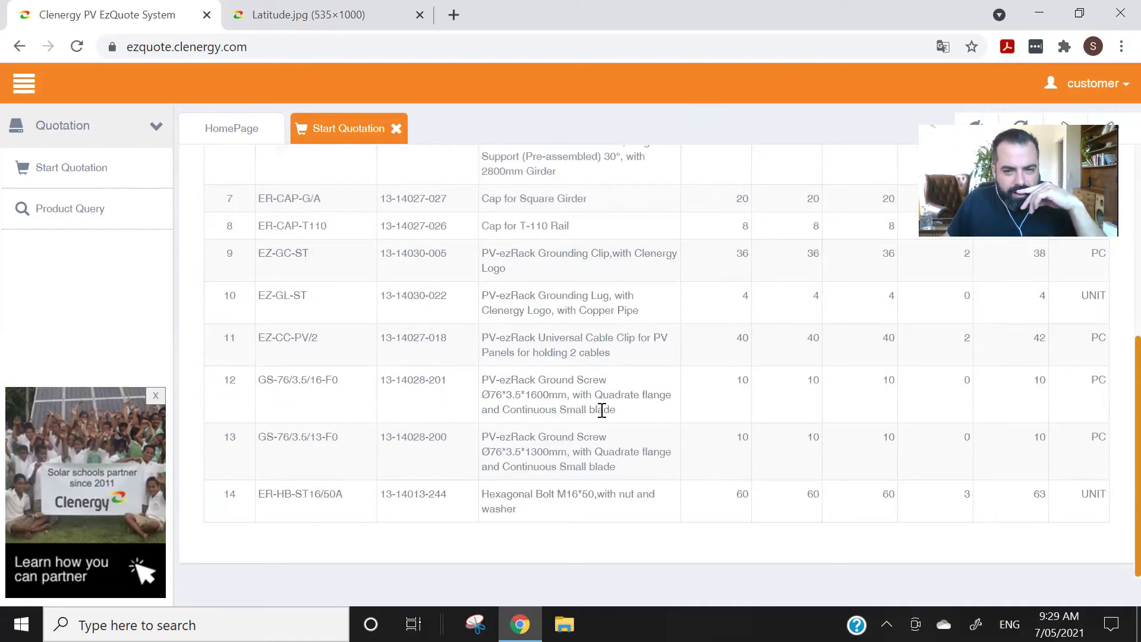
# - Highlight the 1600 mm and 1300 mm ground screw and M16*50 hexagonal bolt descriptions
pyautogui.moveTo(625, 411); pyautogui.dragTo(489, 377)
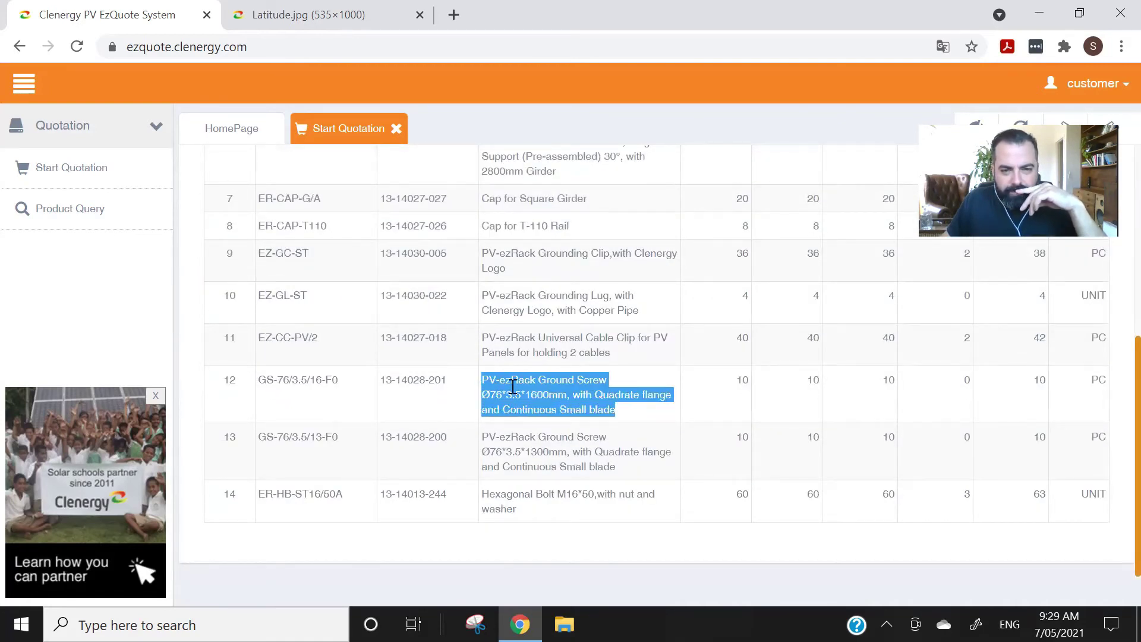
pyautogui.click(626, 411)
pyautogui.moveTo(621, 395); pyautogui.dragTo(489, 379)
pyautogui.click(629, 411)
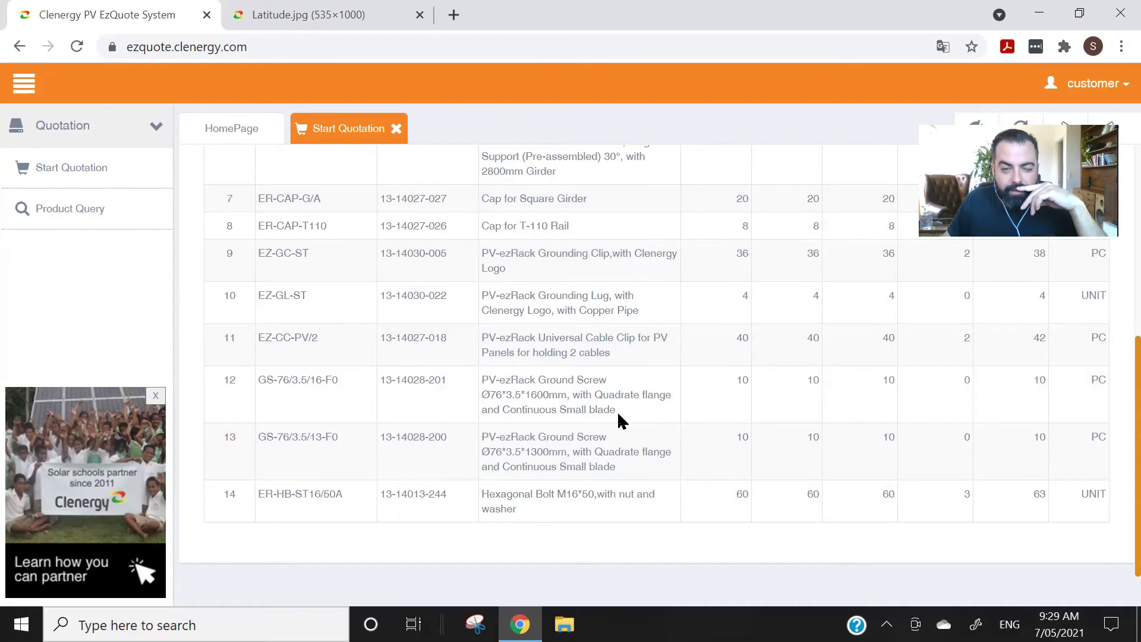
pyautogui.moveTo(630, 475); pyautogui.dragTo(490, 441)
pyautogui.click(642, 471)
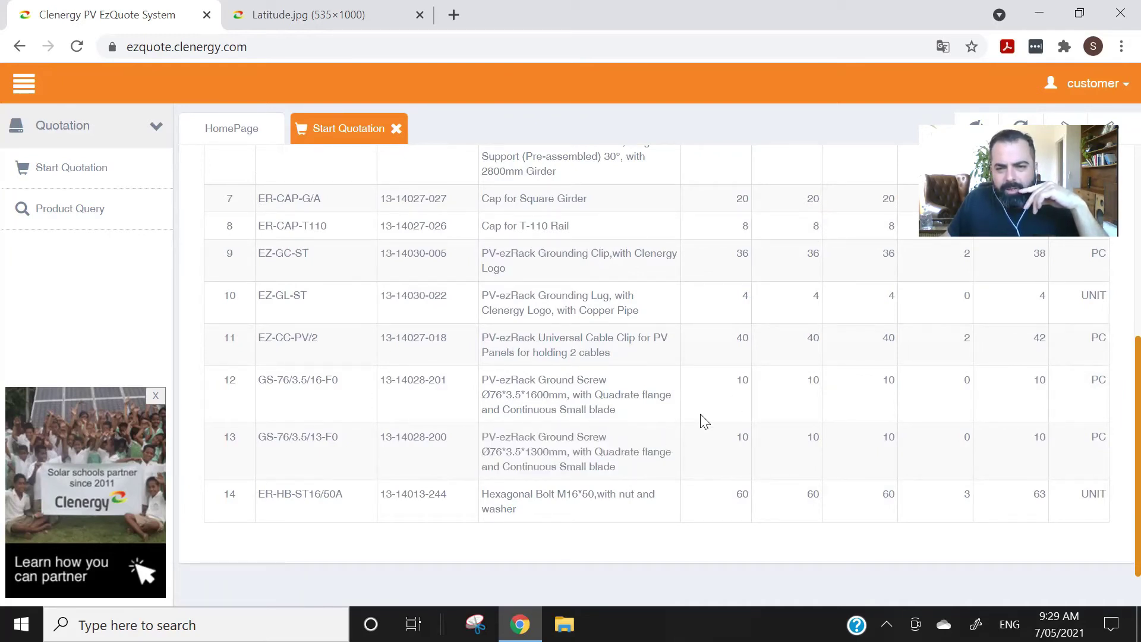
pyautogui.moveTo(532, 514); pyautogui.dragTo(468, 502)
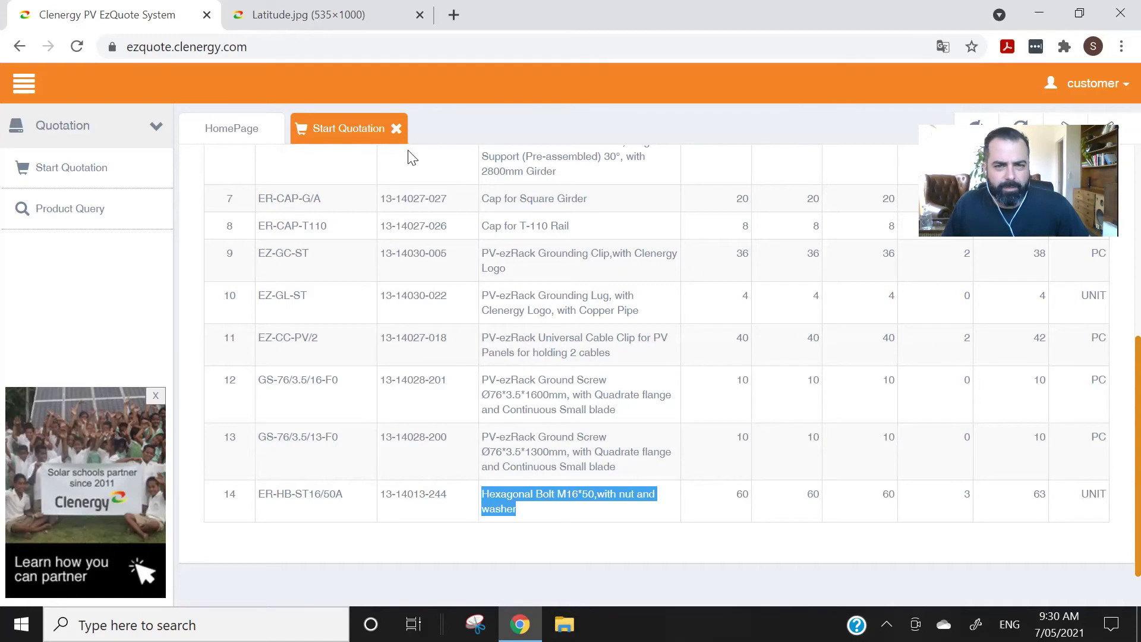
# - Scroll back to the top of the quotation output
pyautogui.scroll(5, 592, 342)
pyautogui.scroll(1, 591, 339)
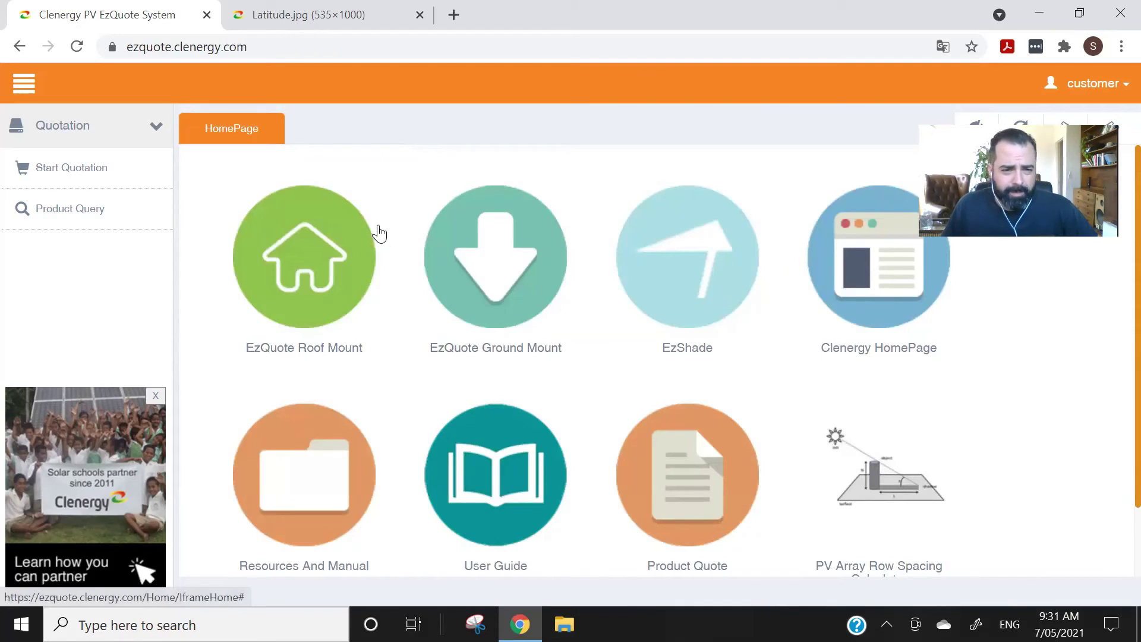
# - Start a new roof-mount quotation with project name 'test' and the customer name filled in
pyautogui.click(300, 265)
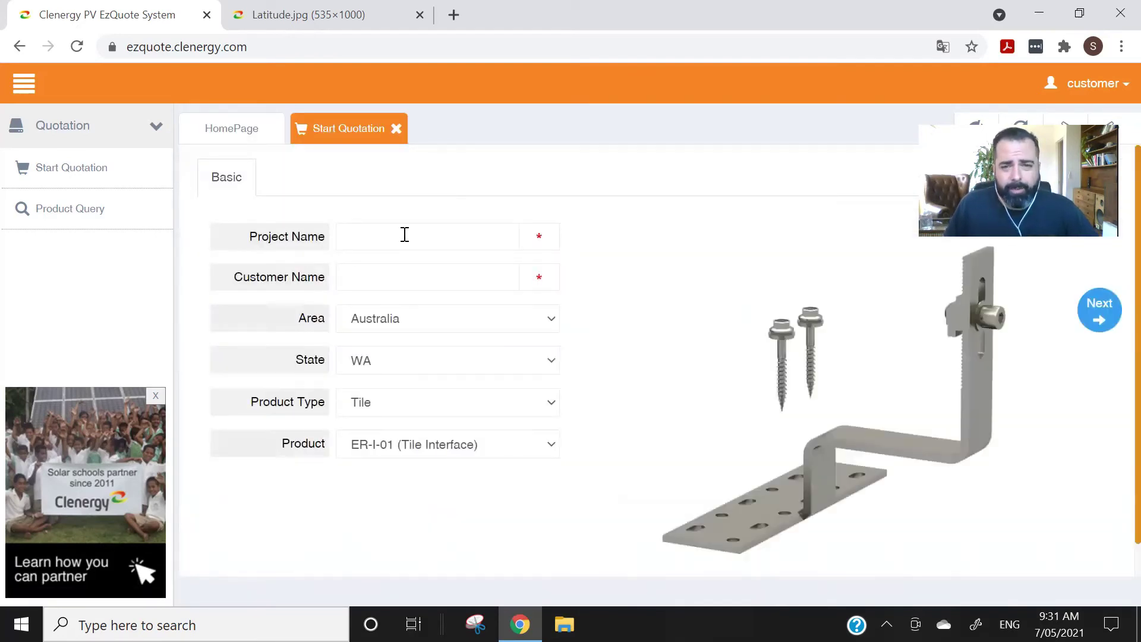
pyautogui.write('test')
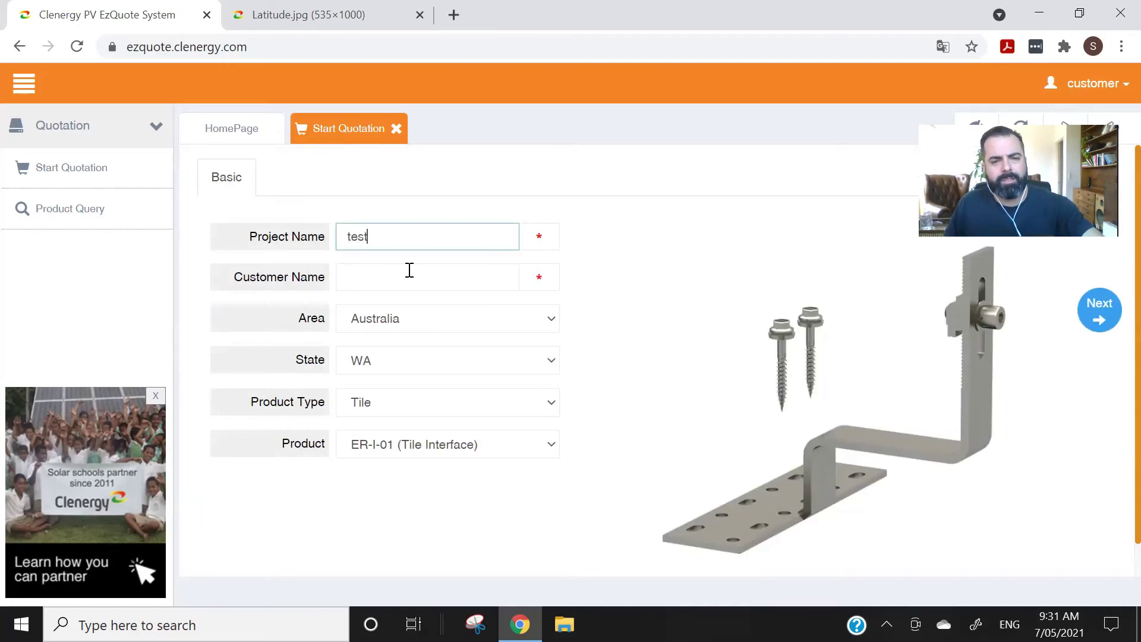
pyautogui.click(408, 270)
pyautogui.write('test')
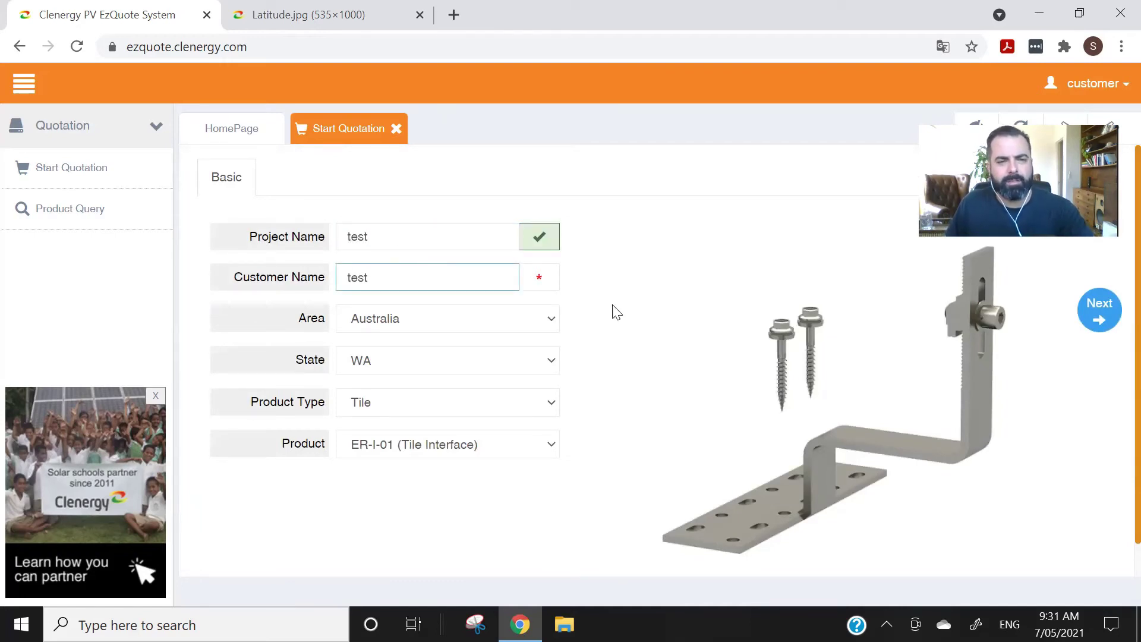
pyautogui.click(617, 311)
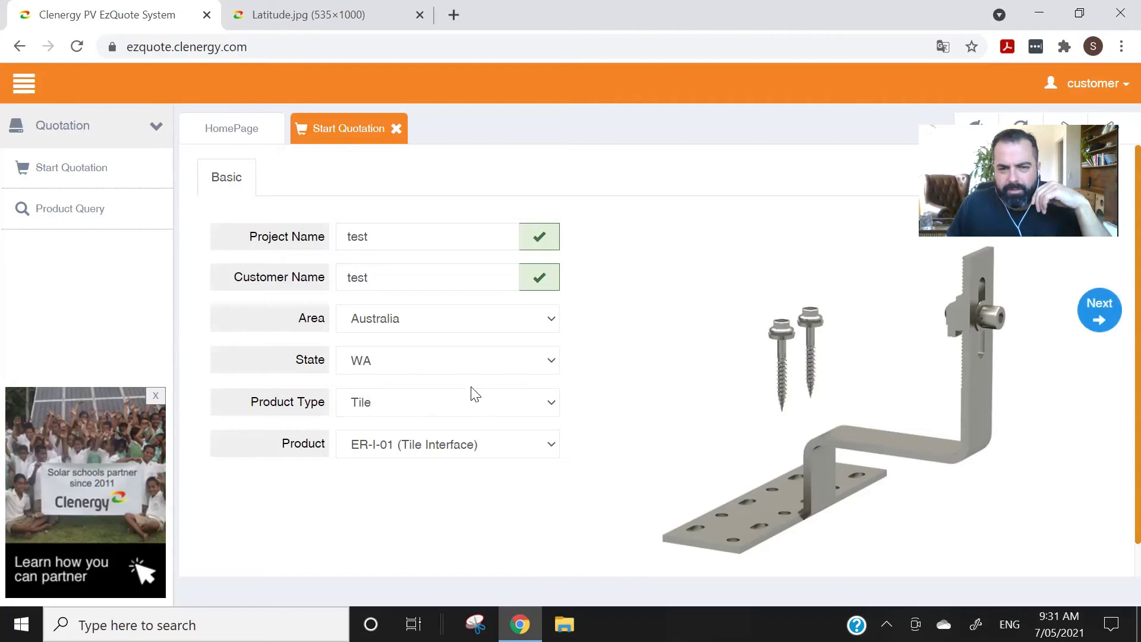
# - Set the product type to Tilt and open the tilt product list
pyautogui.click(436, 409)
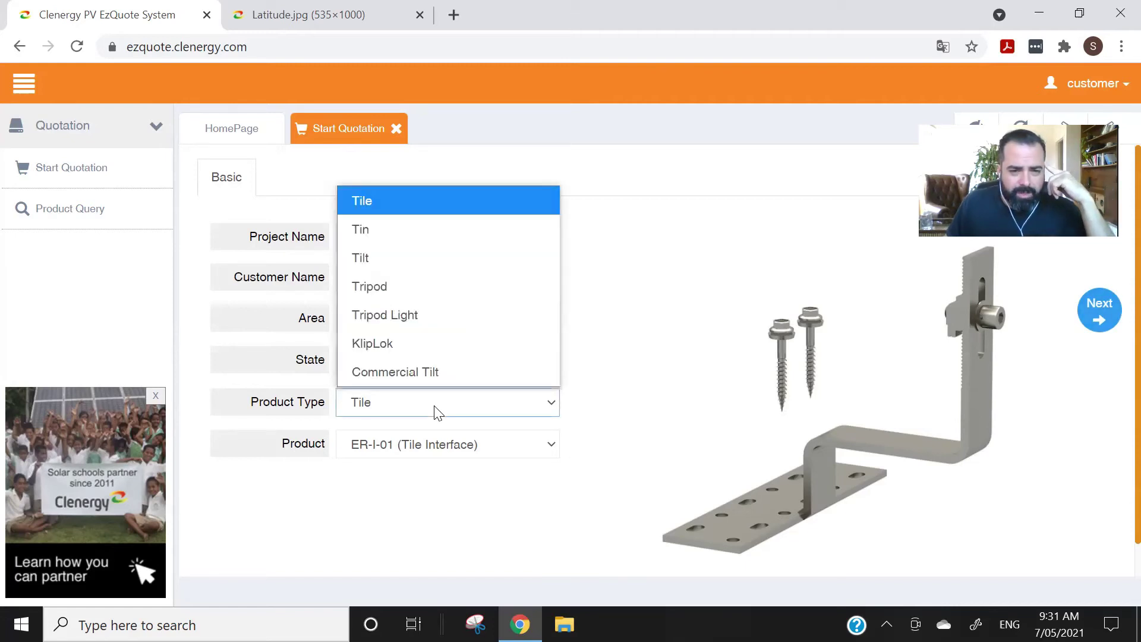
pyautogui.click(384, 257)
pyautogui.click(440, 453)
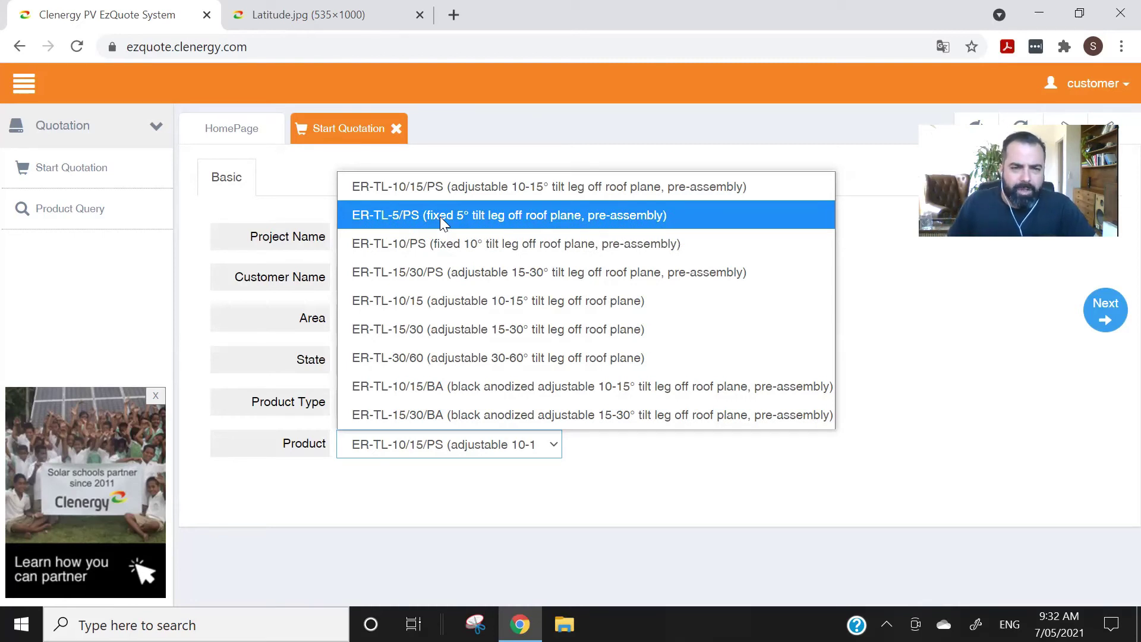
# - Switch the product type to Tin (ER-I-05 (Tin)) and continue to the Module details
pyautogui.click(277, 209)
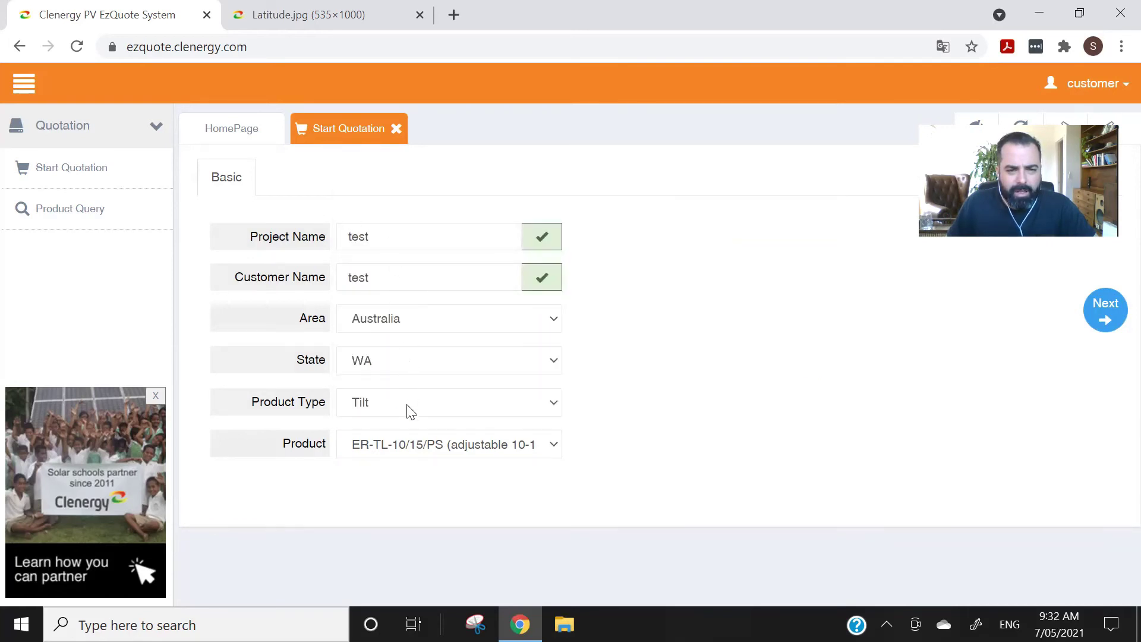
pyautogui.click(410, 411)
pyautogui.click(381, 229)
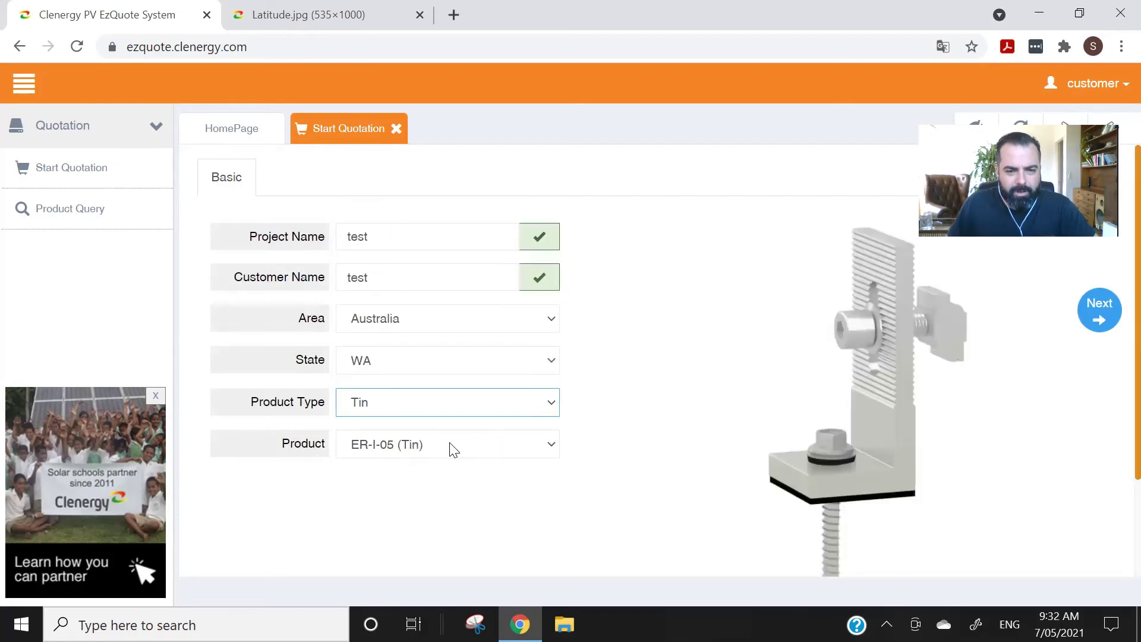
pyautogui.click(1098, 310)
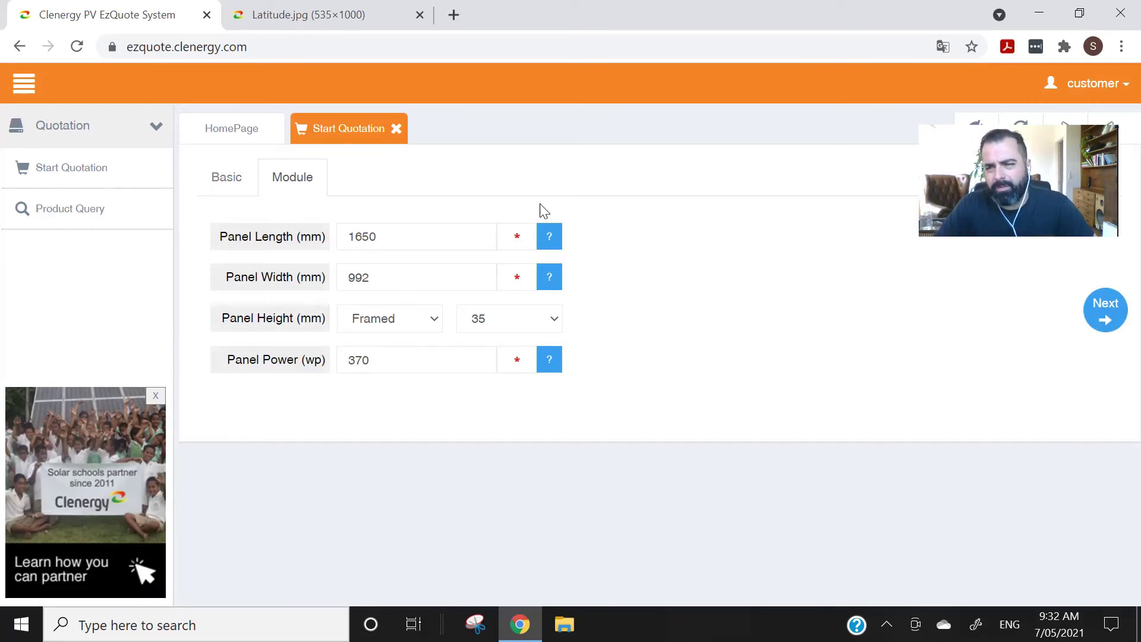
# - Accept the 1650 × 992 mm, 370 W module details and reach System Parameters
pyautogui.click(1106, 317)
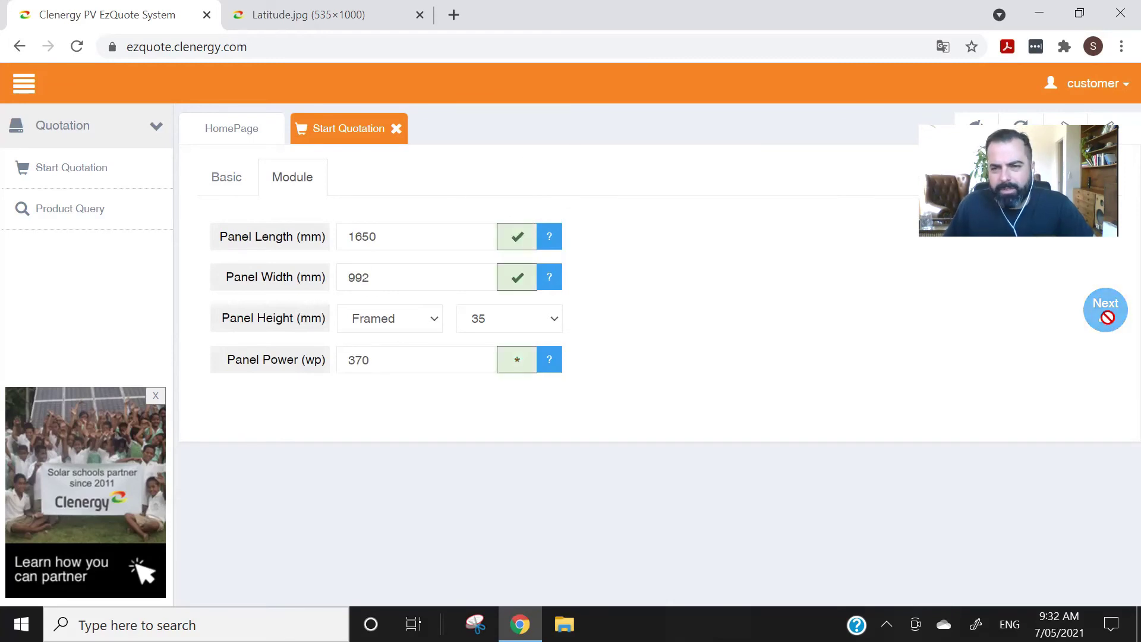
pyautogui.click(1107, 317)
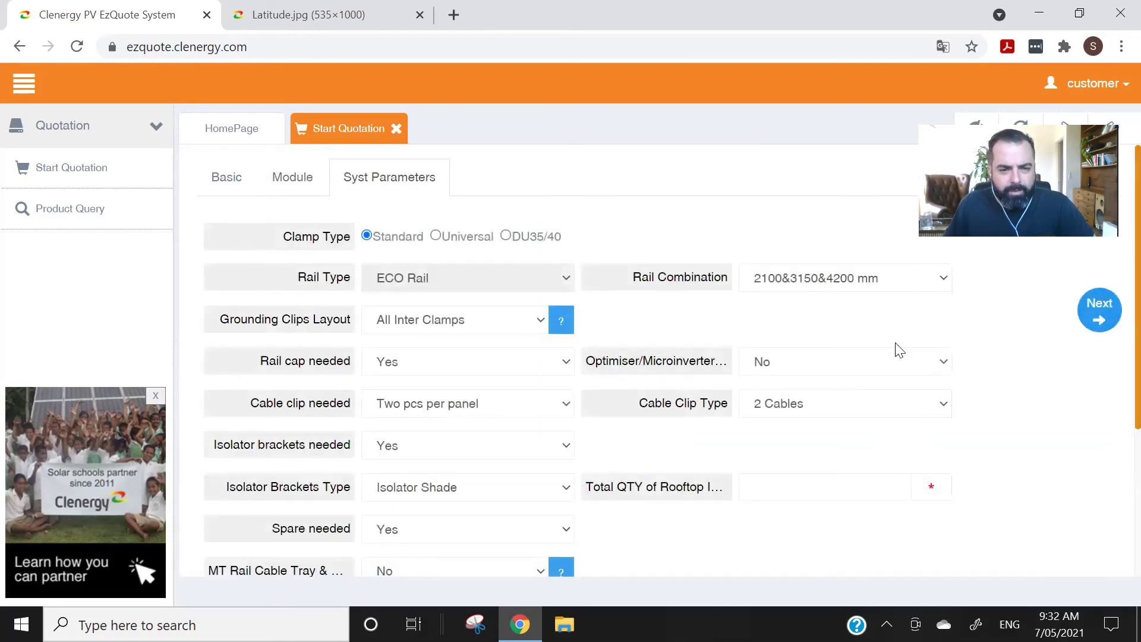
pyautogui.scroll(-3, 676, 388)
pyautogui.scroll(2, 654, 407)
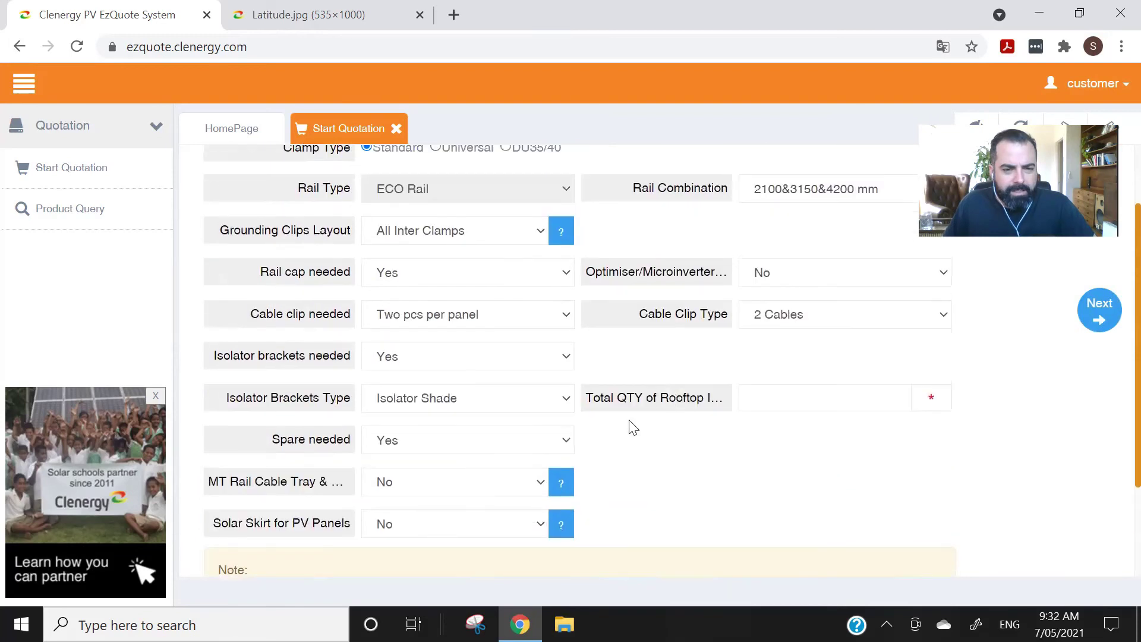
pyautogui.scroll(1, 475, 208)
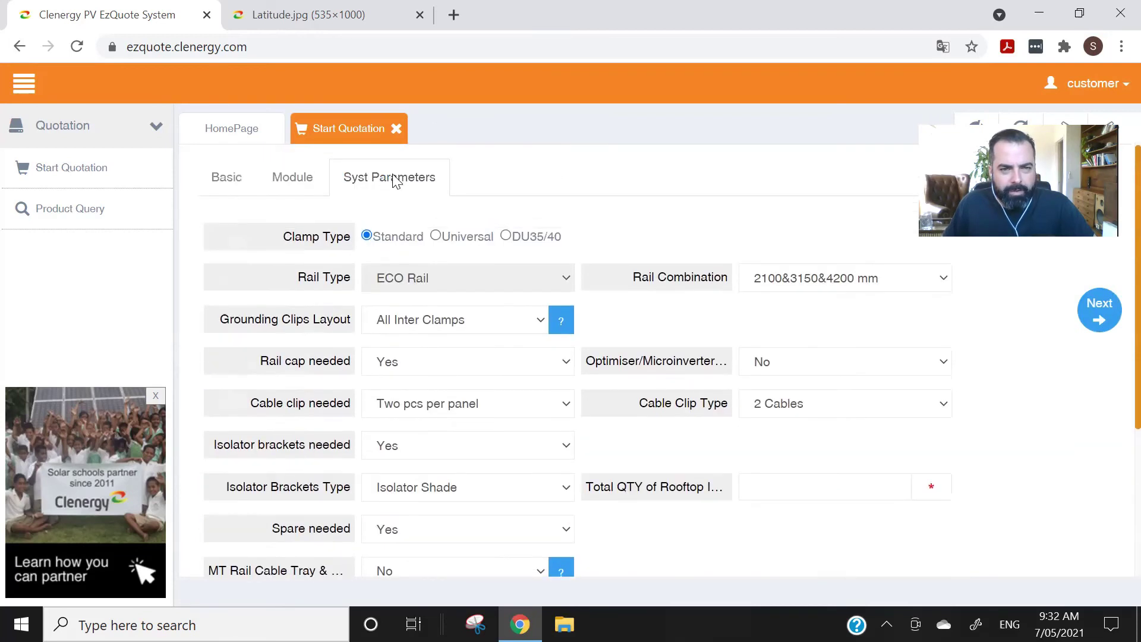
pyautogui.scroll(-3, 451, 333)
# - Include solar skirts for the PV panels with a total quantity of 20
pyautogui.click(426, 390)
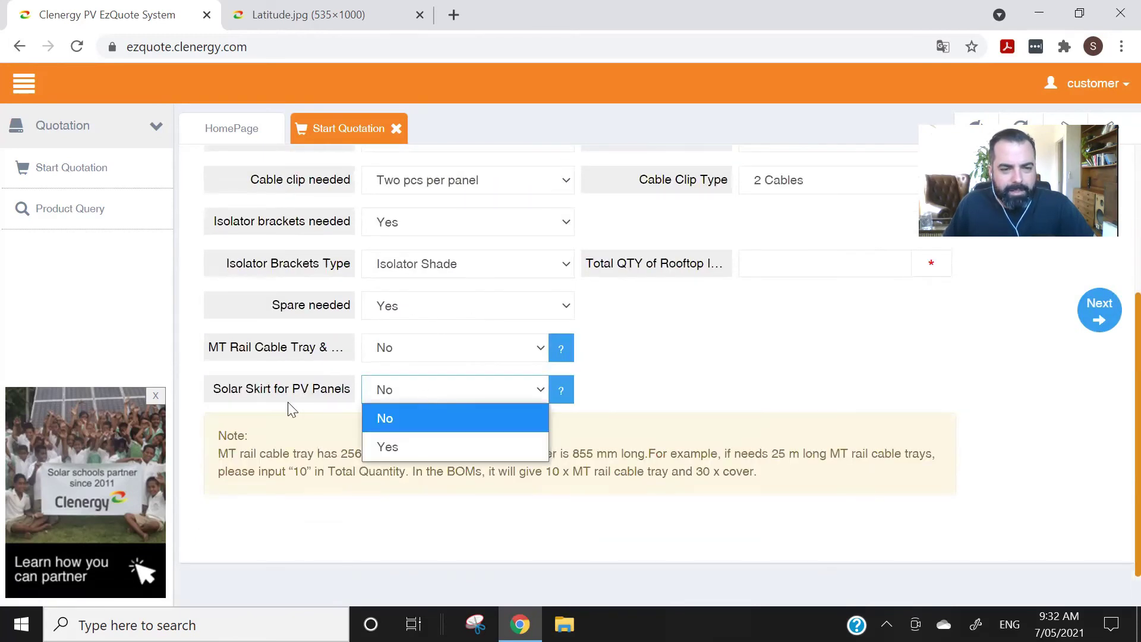
pyautogui.click(425, 447)
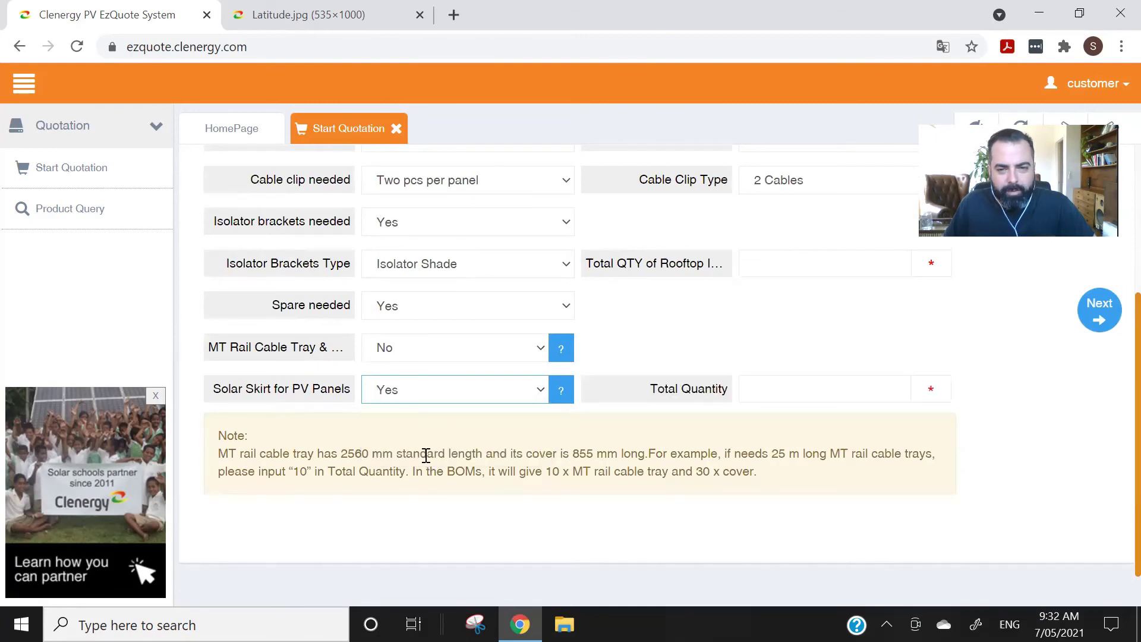
pyautogui.click(561, 393)
pyautogui.scroll(-6, 553, 375)
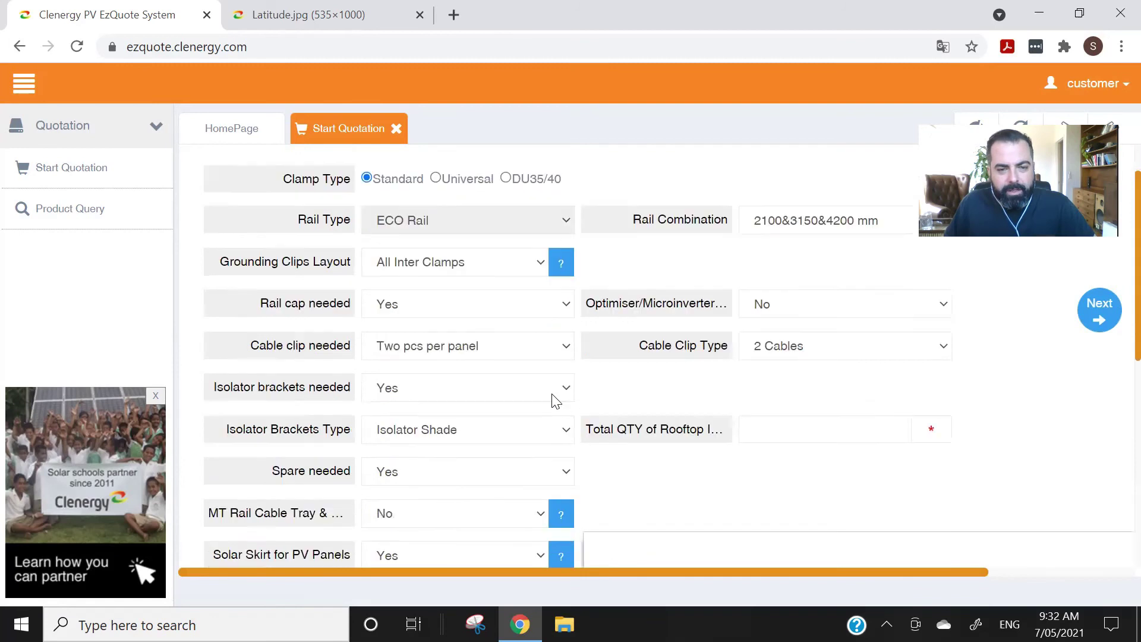
pyautogui.scroll(-5, 893, 446)
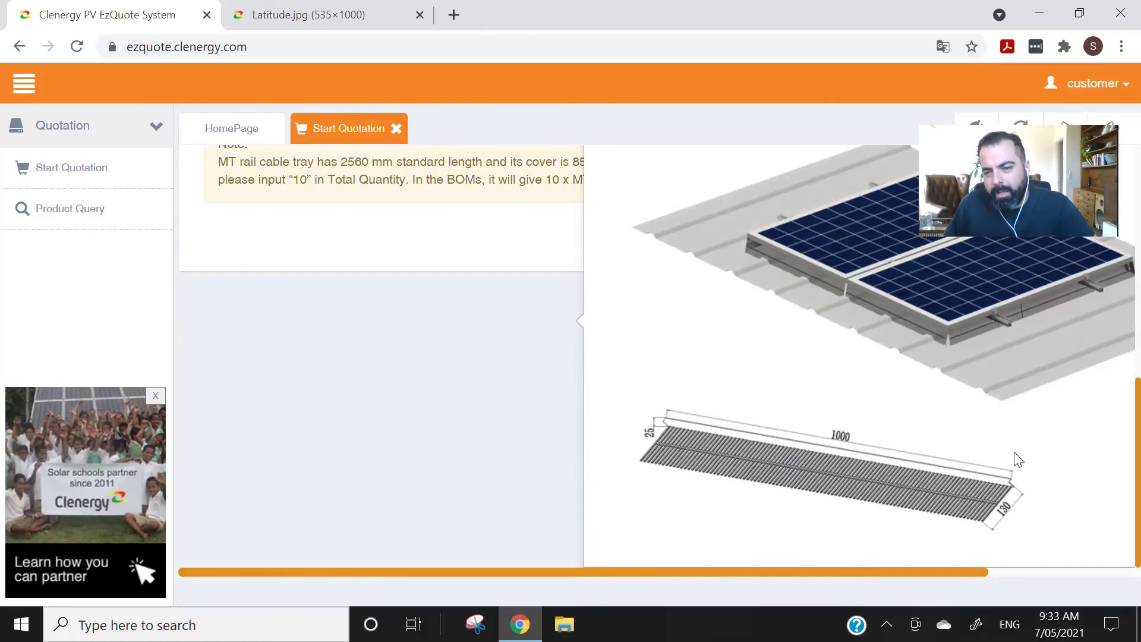
pyautogui.scroll(6, 790, 440)
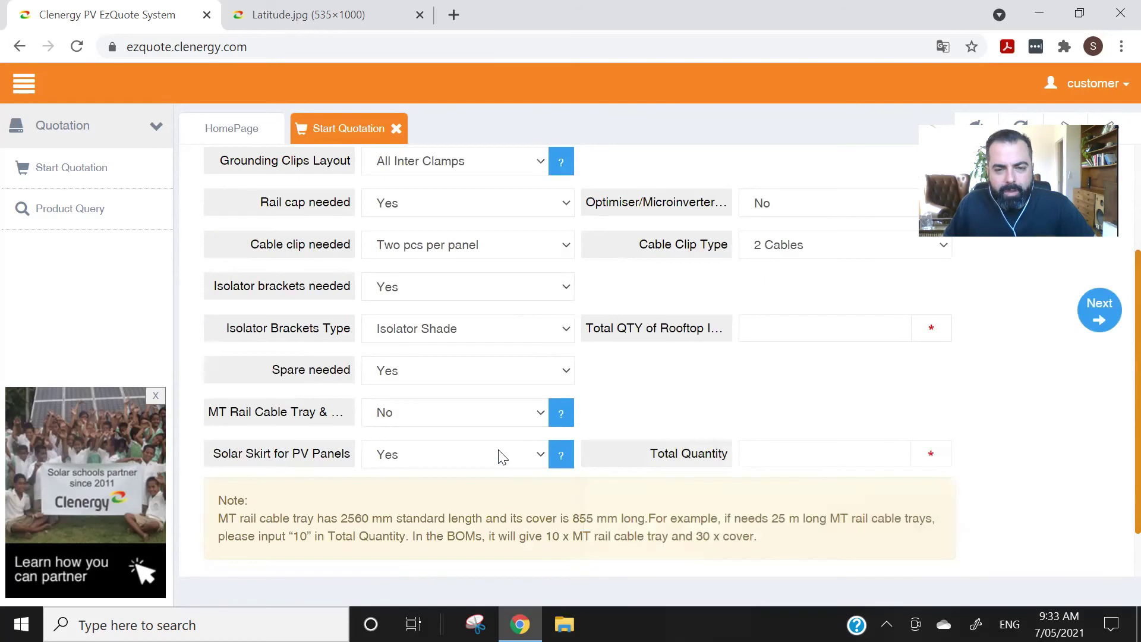
pyautogui.click(804, 453)
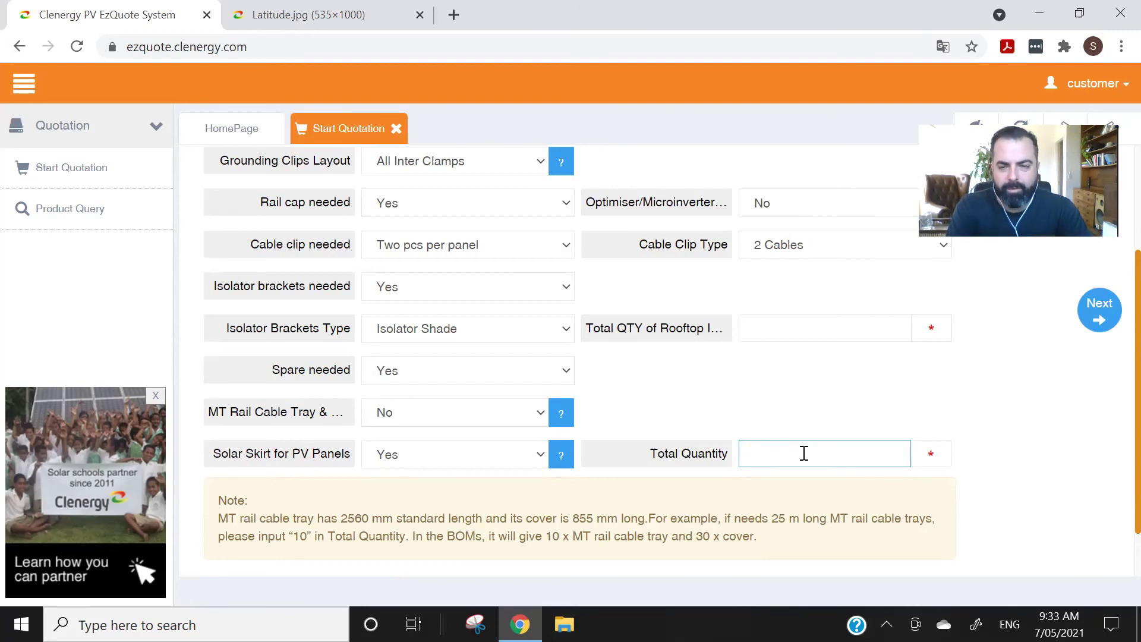
pyautogui.write('20')
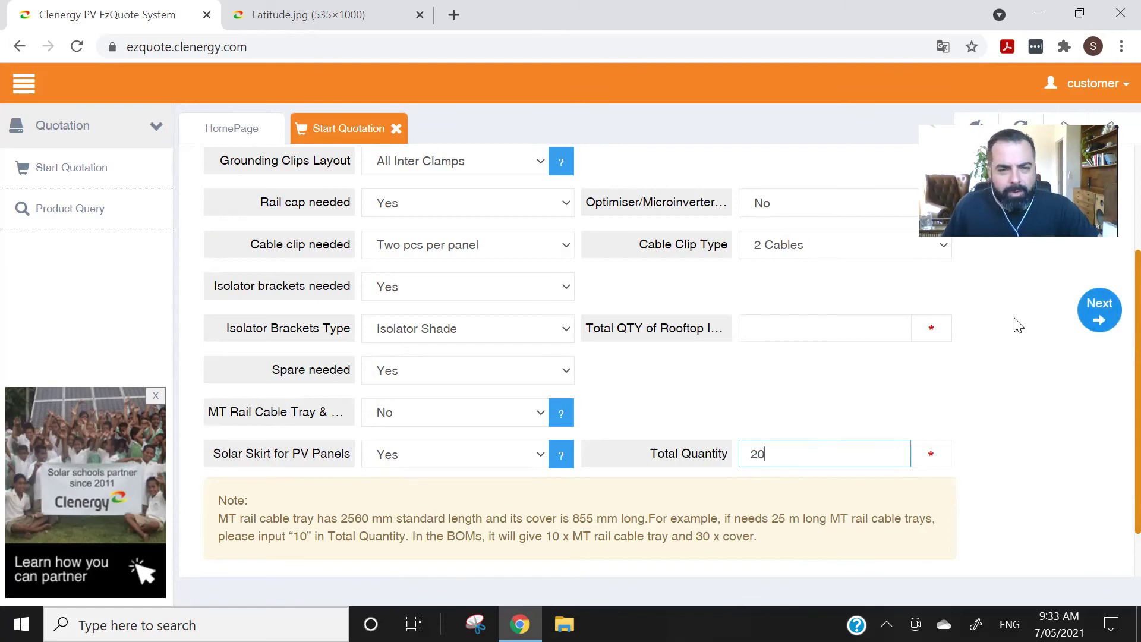
# - Set isolator brackets needed to No and continue to the spacing page
pyautogui.click(431, 287)
pyautogui.click(431, 315)
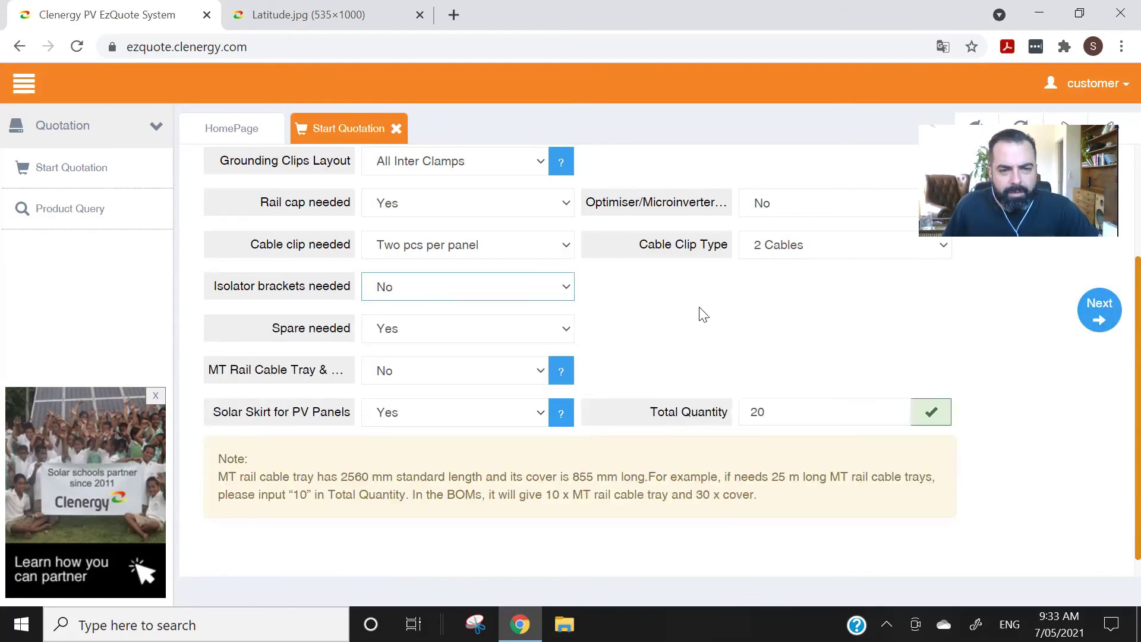
pyautogui.click(1097, 313)
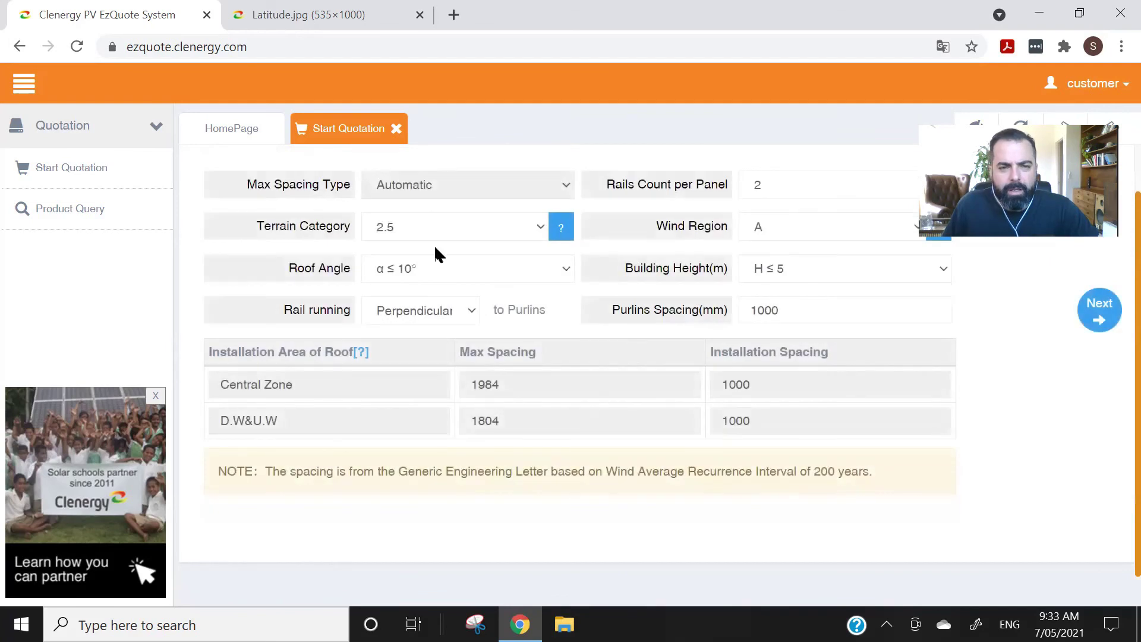
# - Set the arrangement to 8 panels (2.96 kW total) and generate the parts list output
pyautogui.scroll(1, 601, 405)
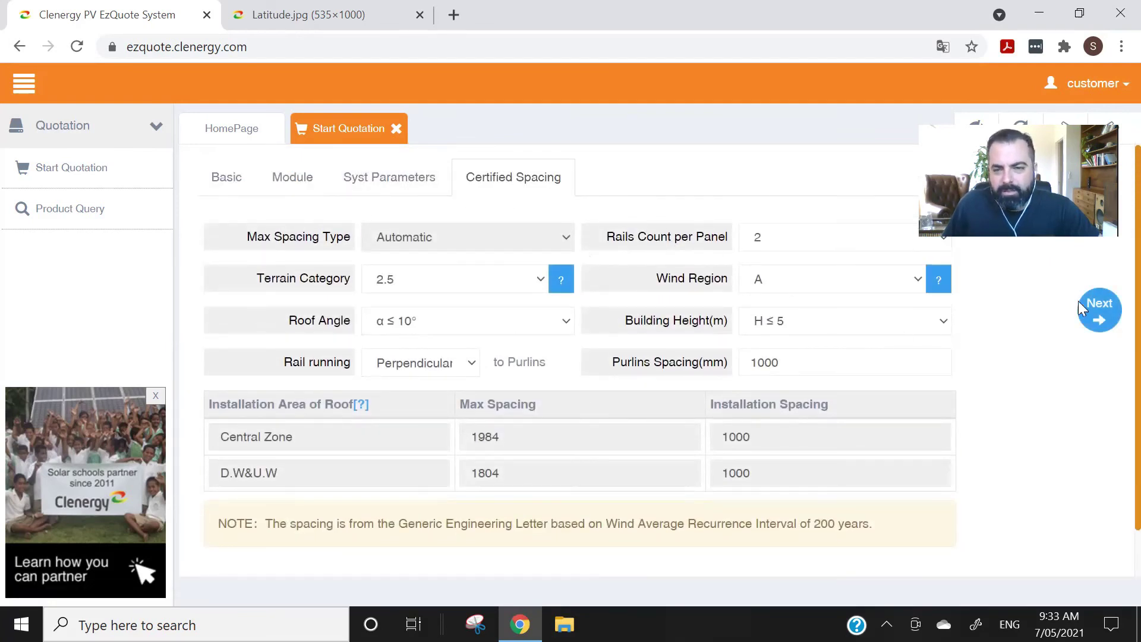
pyautogui.click(1097, 309)
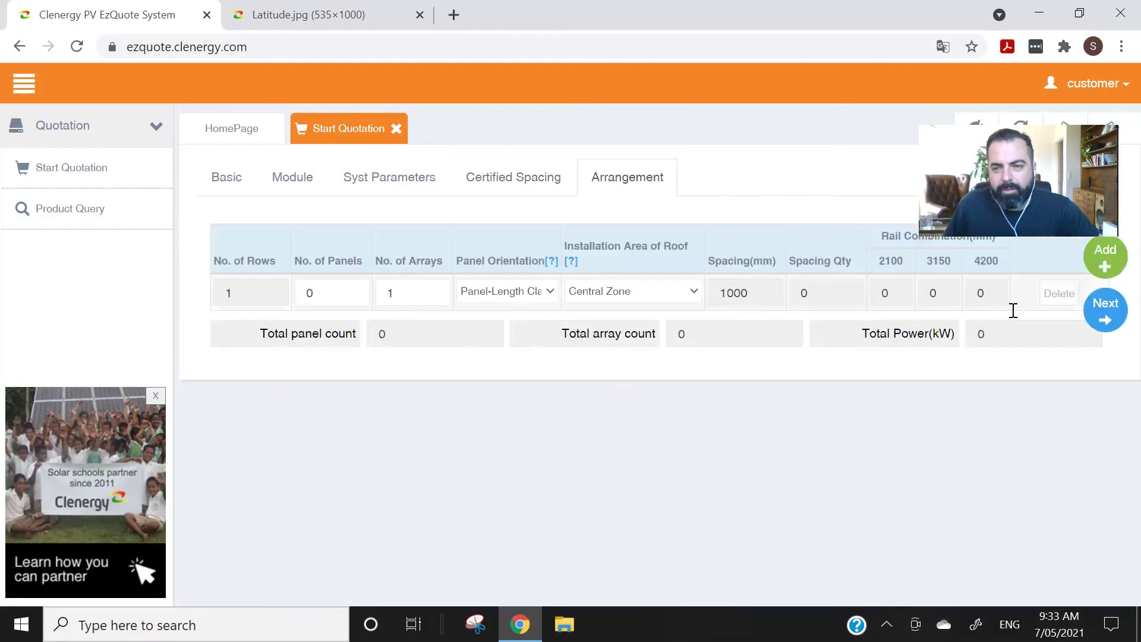
pyautogui.moveTo(324, 300); pyautogui.dragTo(260, 295)
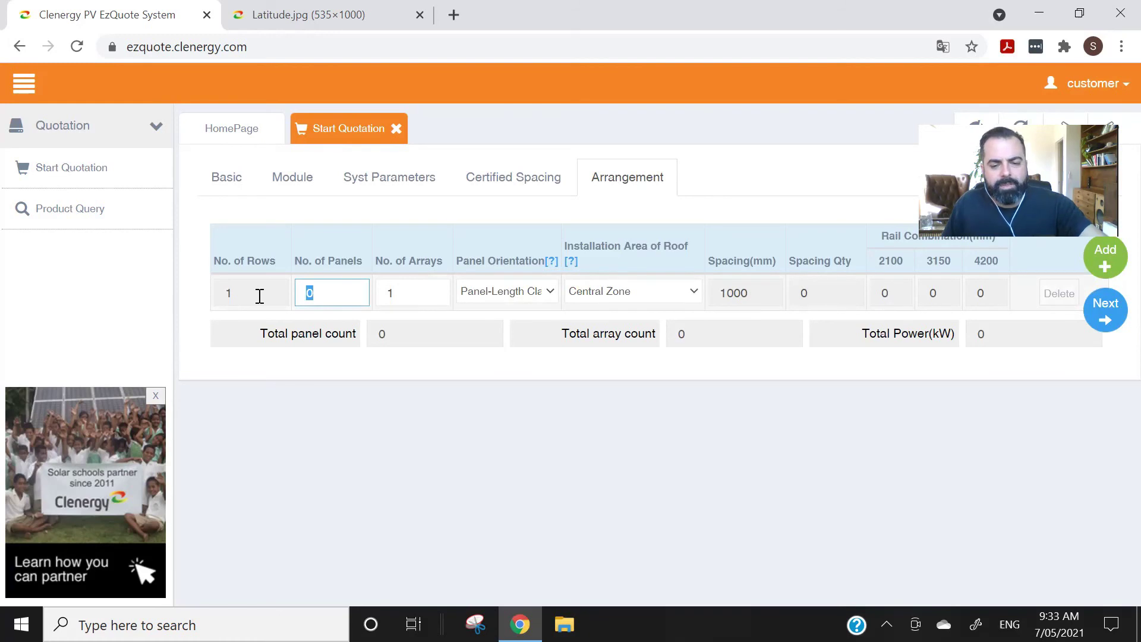
pyautogui.write('8')
pyautogui.click(618, 421)
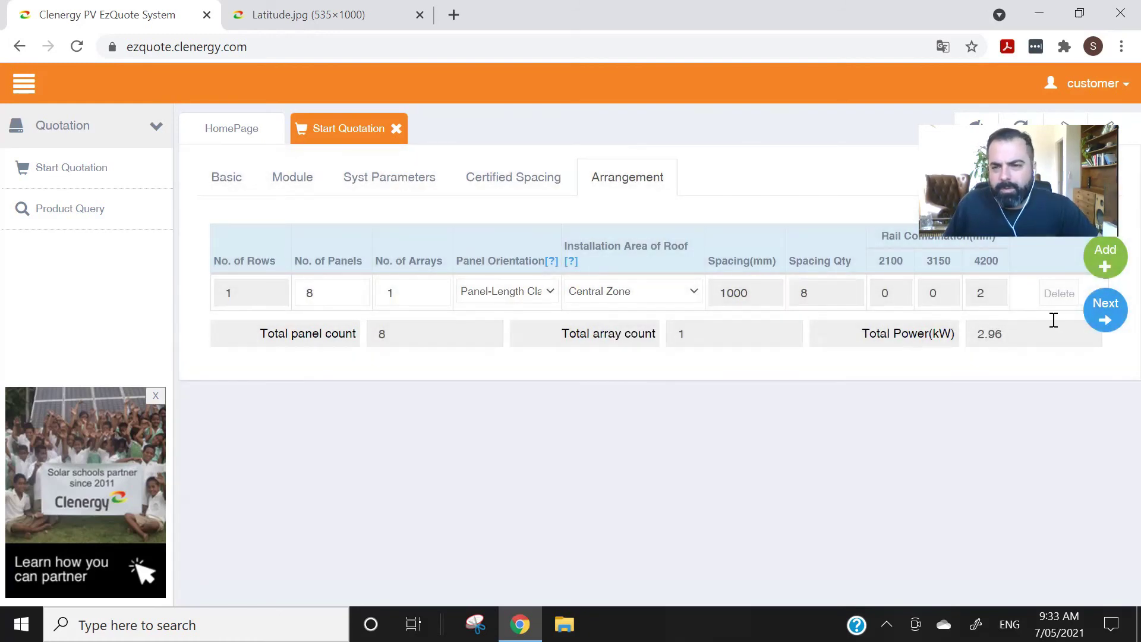
pyautogui.click(1102, 310)
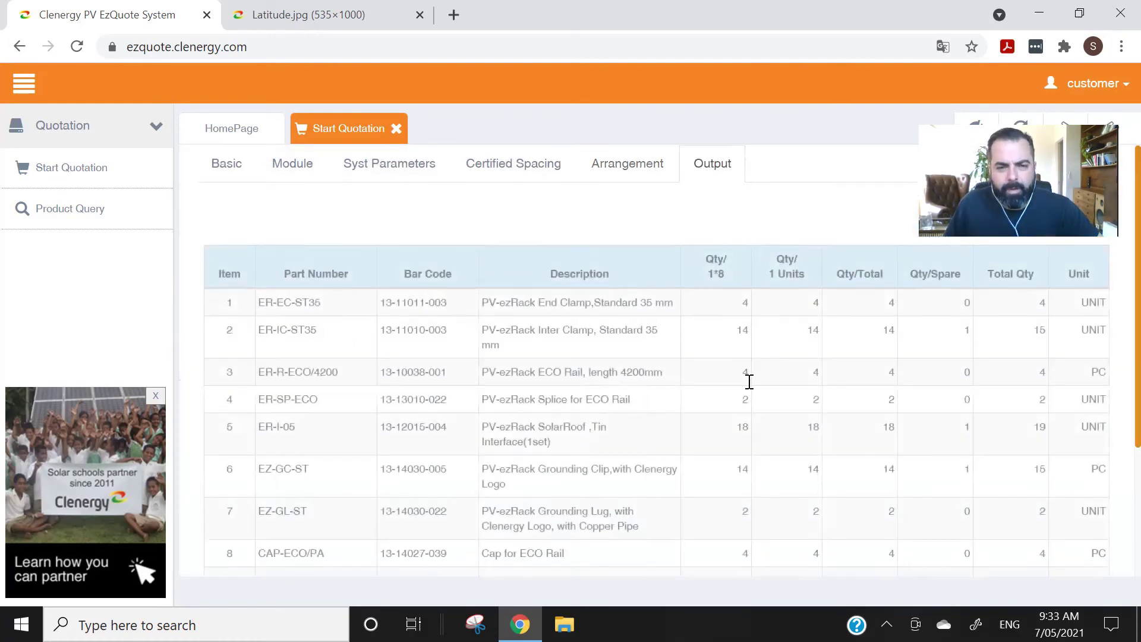
pyautogui.scroll(-3, 748, 382)
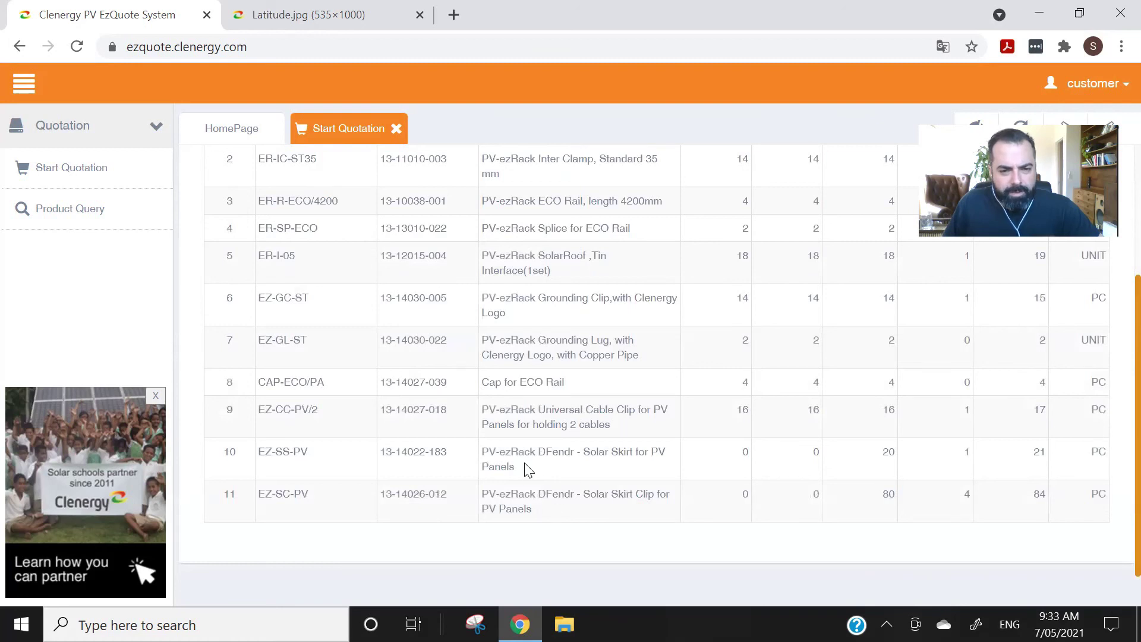
pyautogui.moveTo(522, 467); pyautogui.dragTo(479, 451)
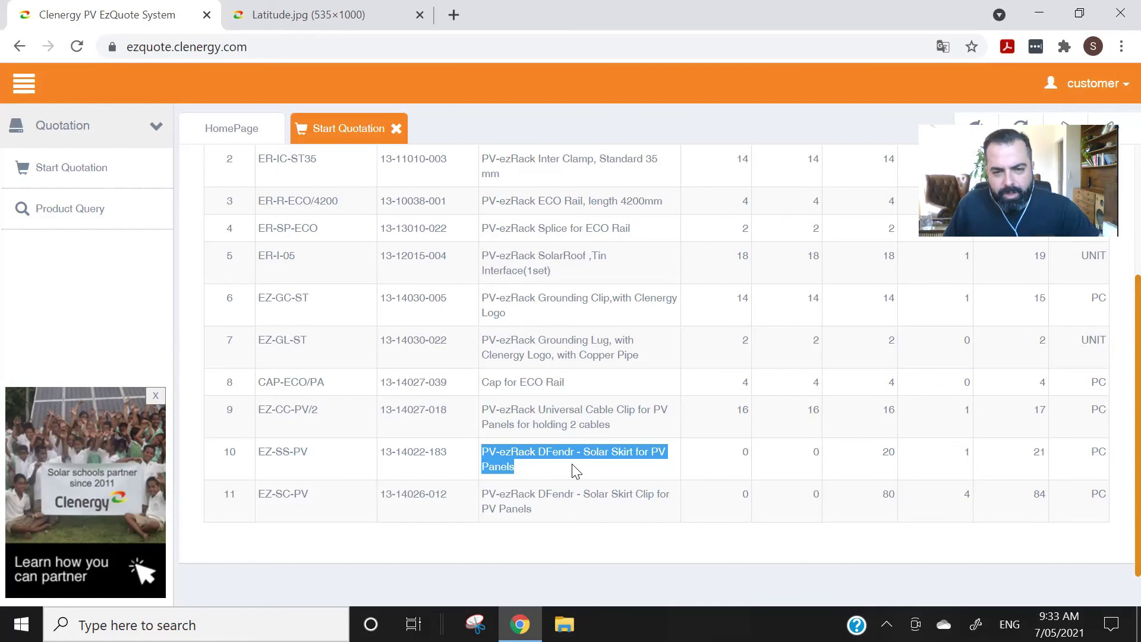
pyautogui.click(544, 512)
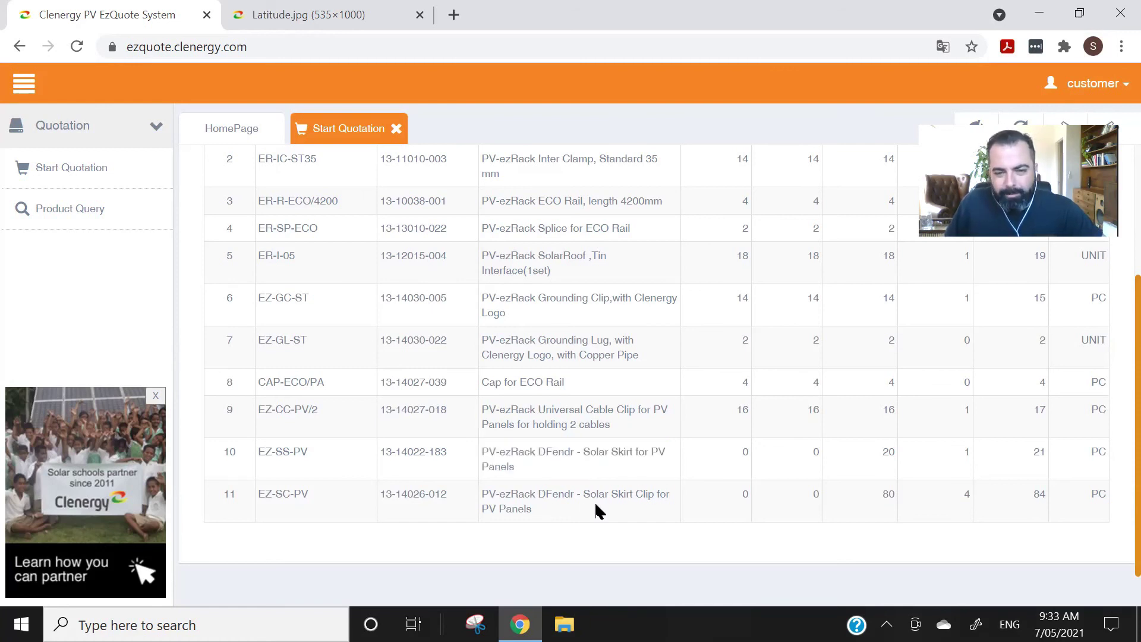